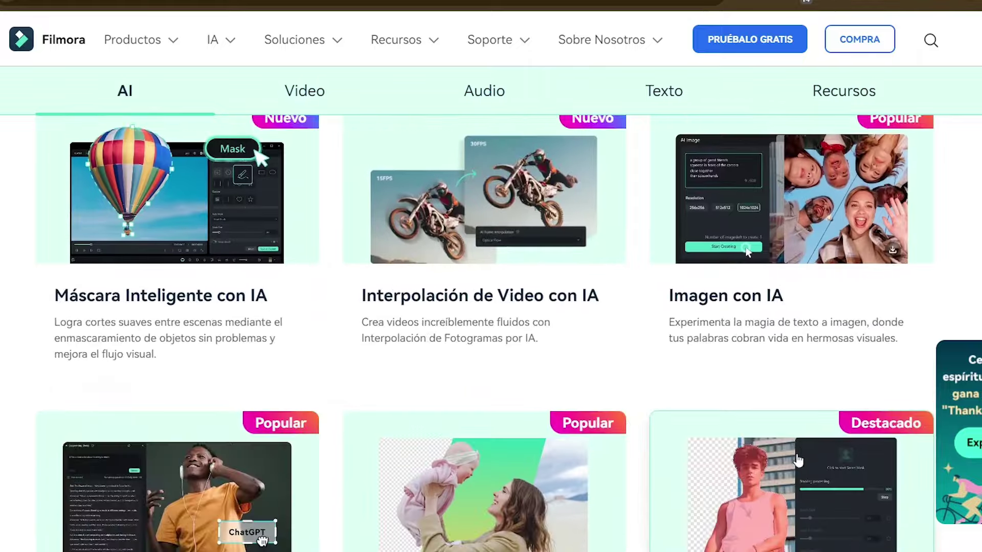
- Switch from the Filmora web page to the Filmora application and look through the Toolbox de IA tools
scroll(792, 456, down, 15)
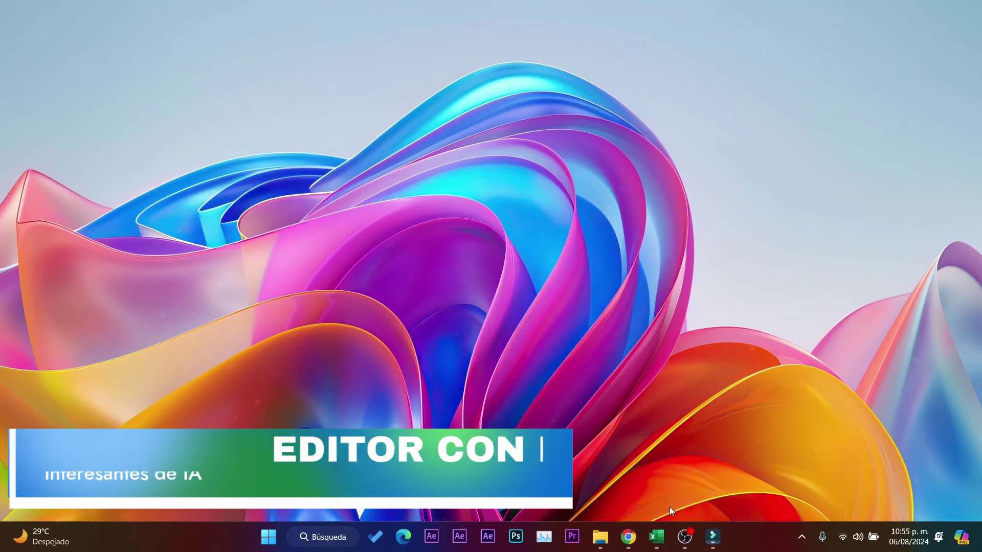
click(713, 536)
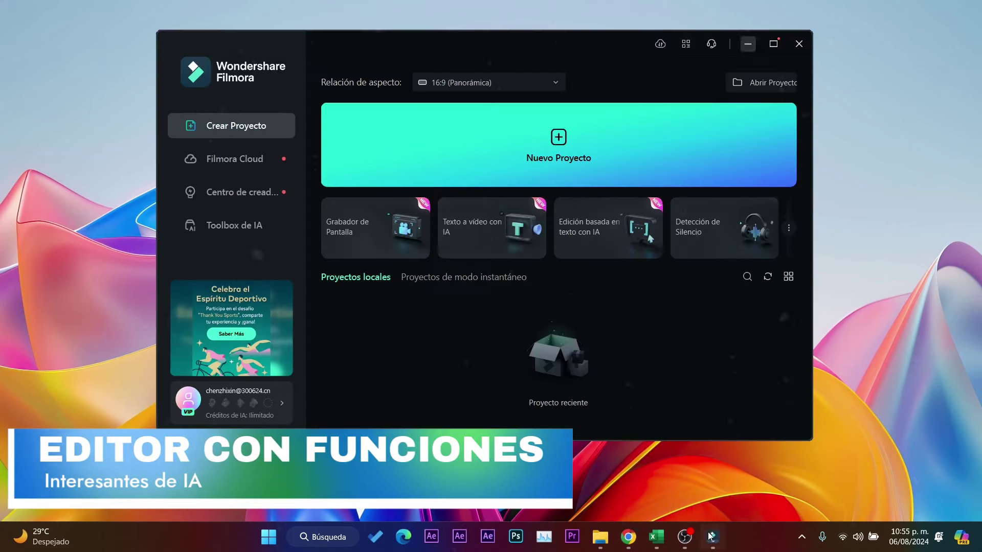
drag(521, 49, 520, 68)
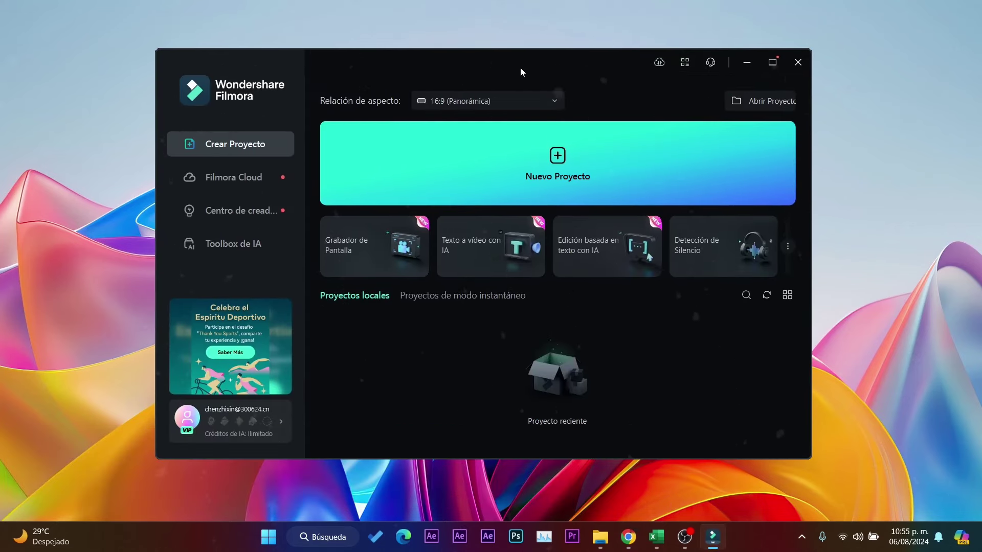
click(236, 258)
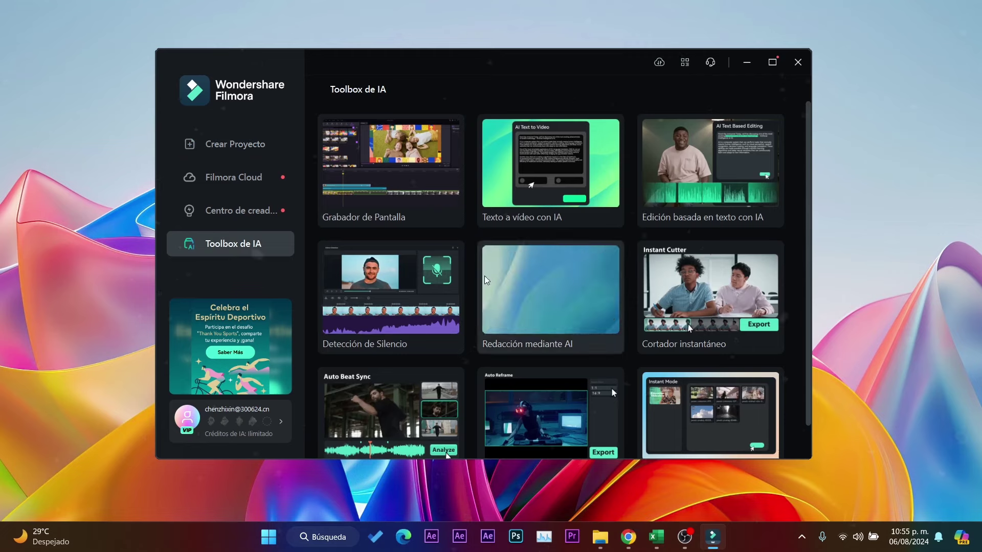
scroll(532, 312, down, 2)
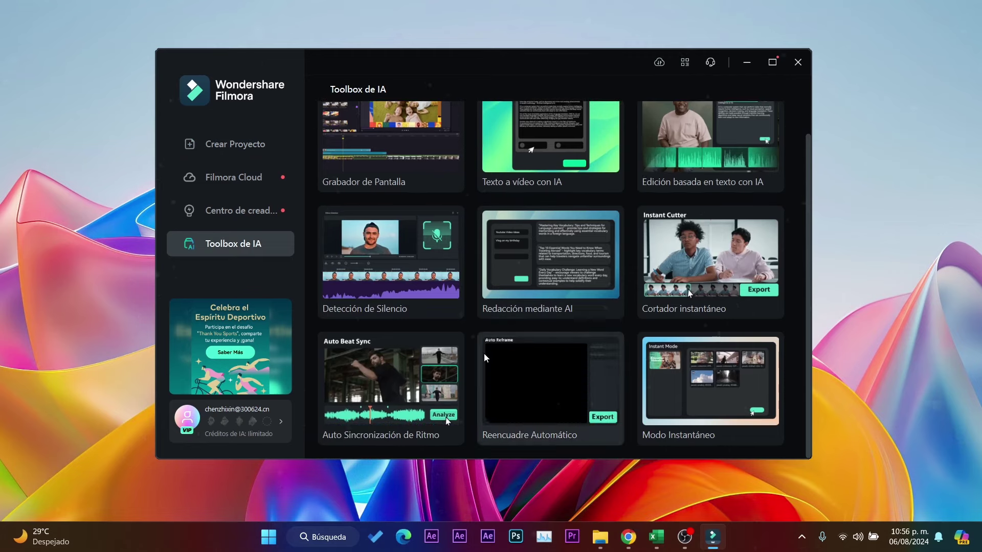
scroll(541, 338, up, 2)
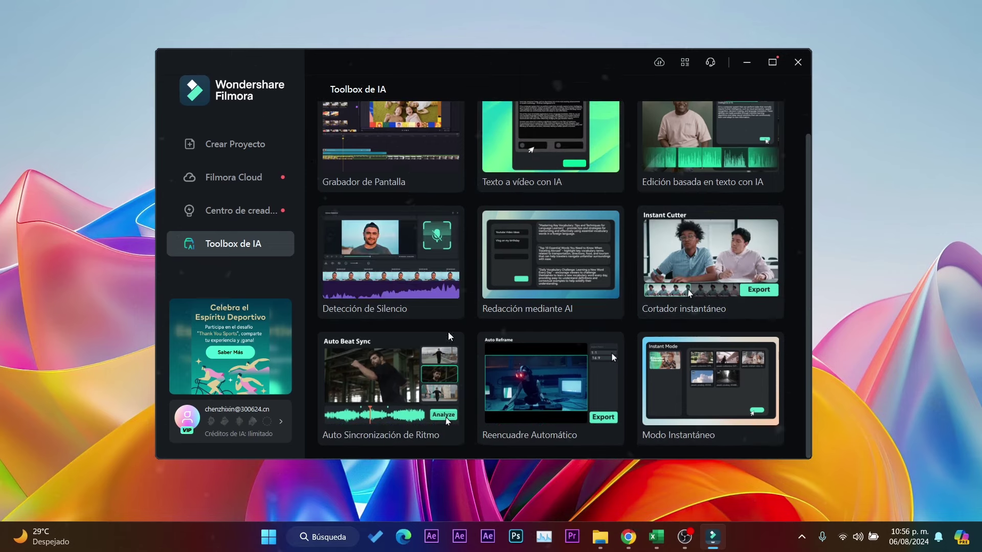
- Start text-based AI editing of the Windows 11 2024 Update video with Español (México) as the transcription language
click(236, 154)
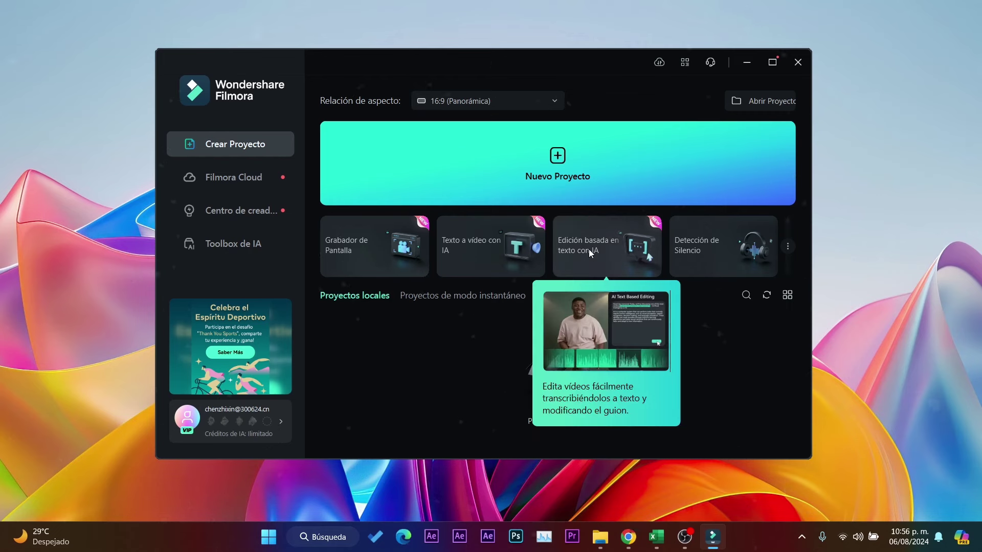
key(alt+F4)
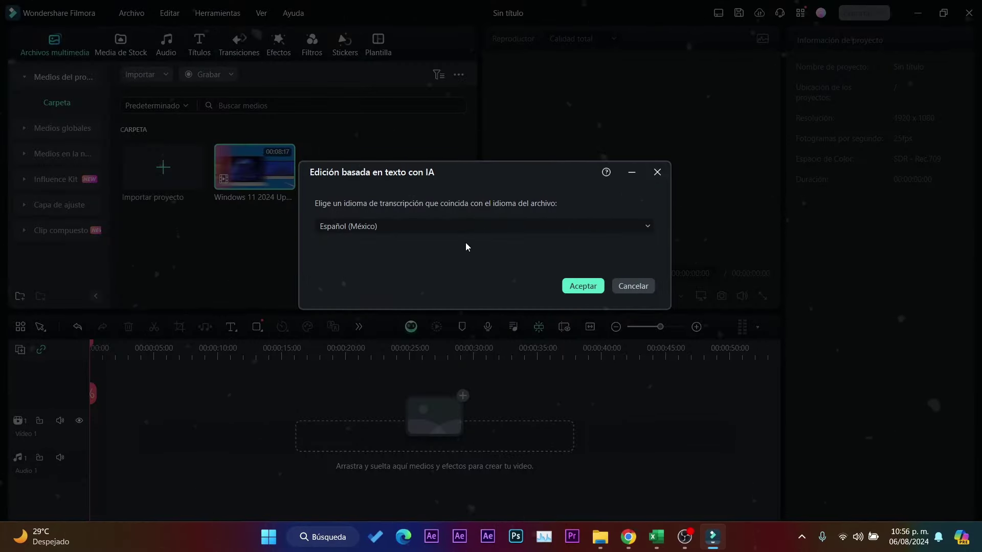
click(583, 286)
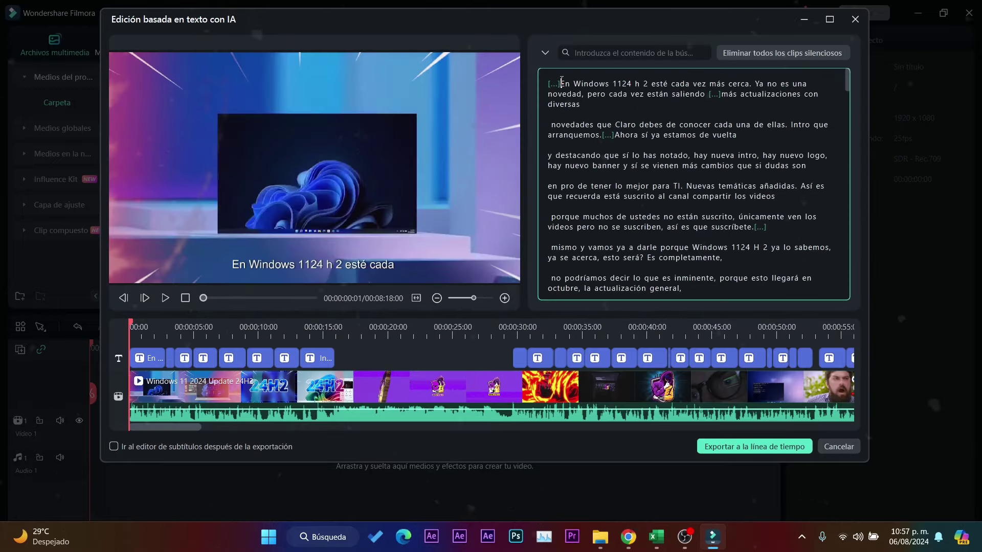
- Select passages of the transcript and a subtitle block, and play the video to check the subtitles against the speech
drag(561, 81, 654, 258)
click(656, 352)
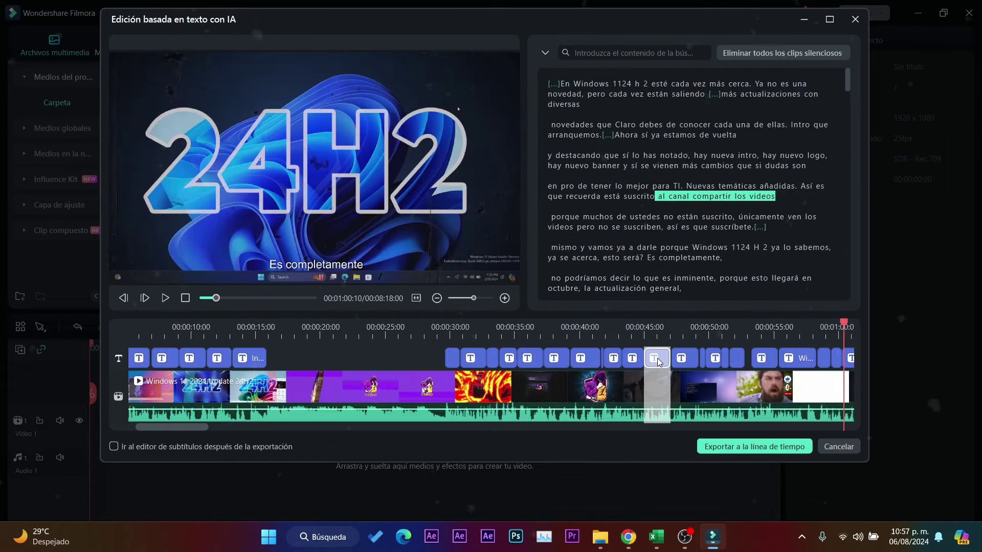
click(165, 302)
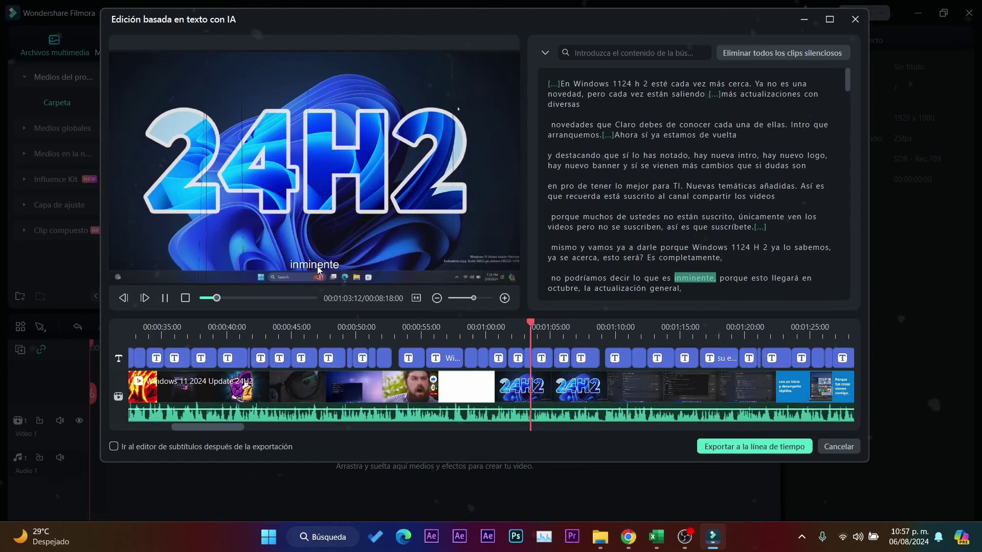
click(164, 298)
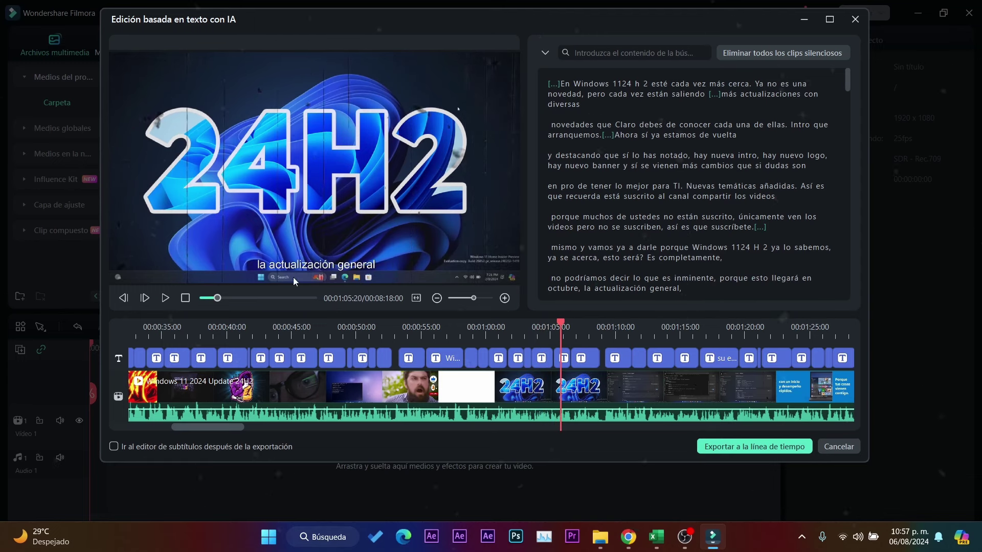
- Inspect the transcription at further points of the video, including around 1:23 and 1:29, and read through the transcript
drag(556, 328, 784, 350)
scroll(784, 351, down, 10)
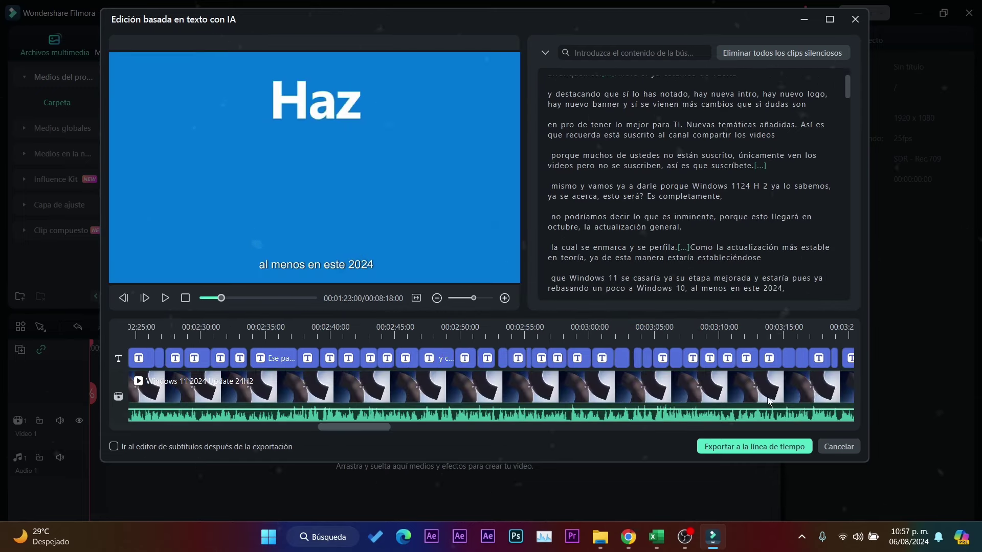
scroll(600, 377, up, 9)
click(641, 327)
scroll(637, 243, down, 12)
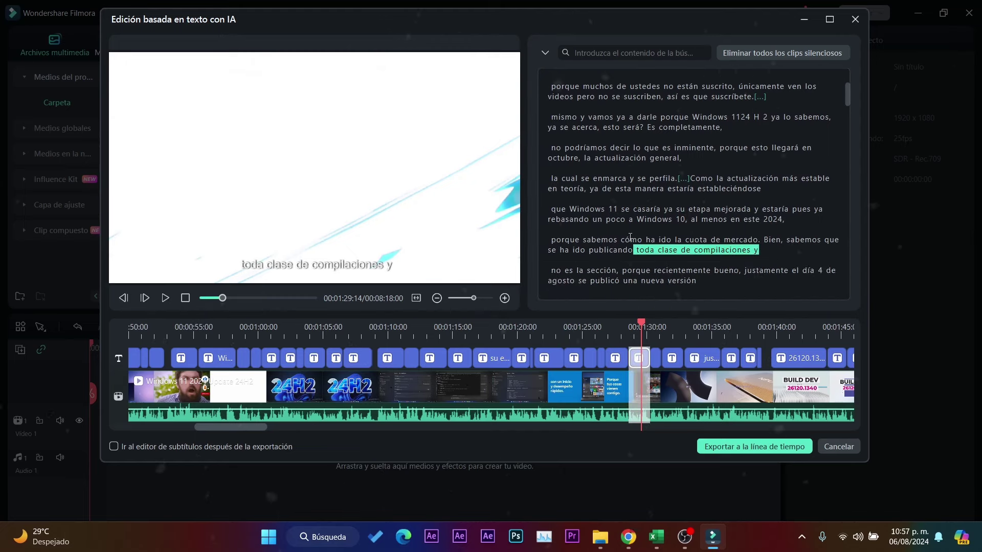
scroll(639, 253, down, 4)
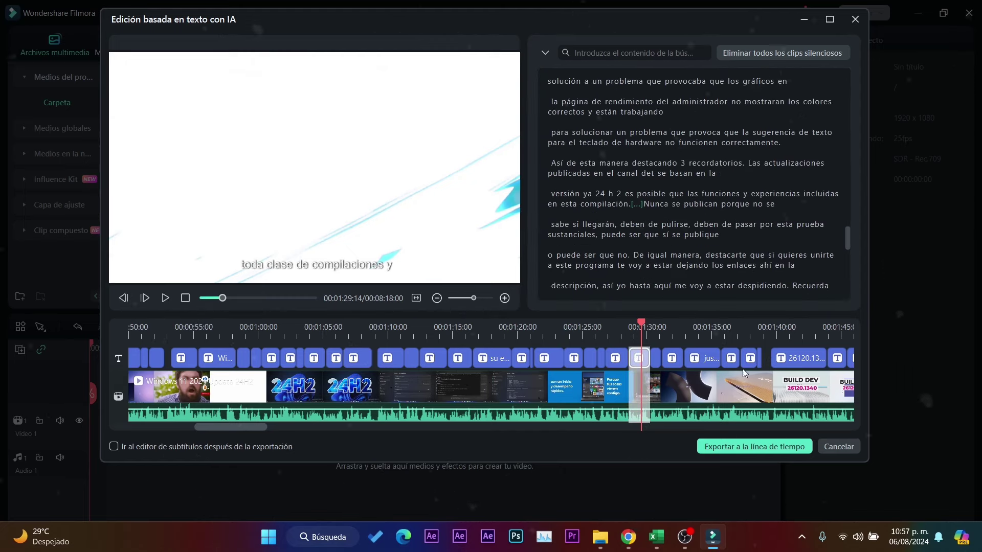
- Export the transcribed rough cut to the timeline and check its subtitles at several points, including around 1:18 and 1:31
click(755, 446)
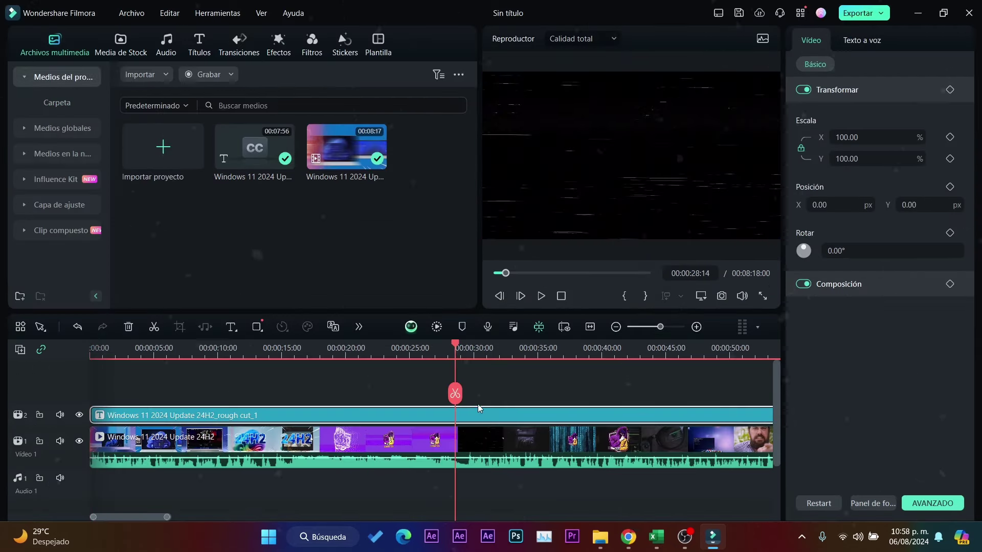
scroll(463, 345, down, 3)
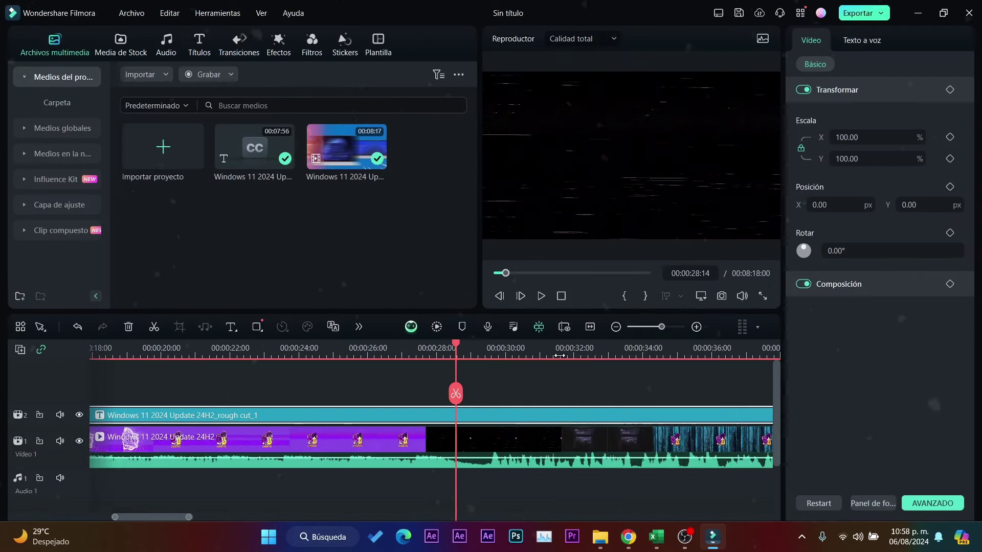
click(435, 353)
drag(436, 353, 561, 353)
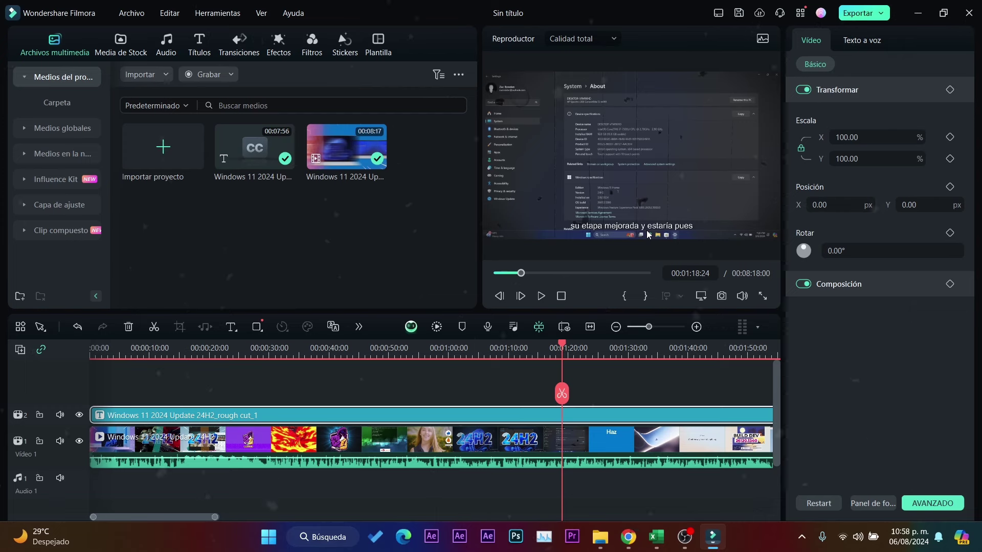
scroll(569, 345, down, 2)
click(456, 347)
scroll(476, 348, up, 2)
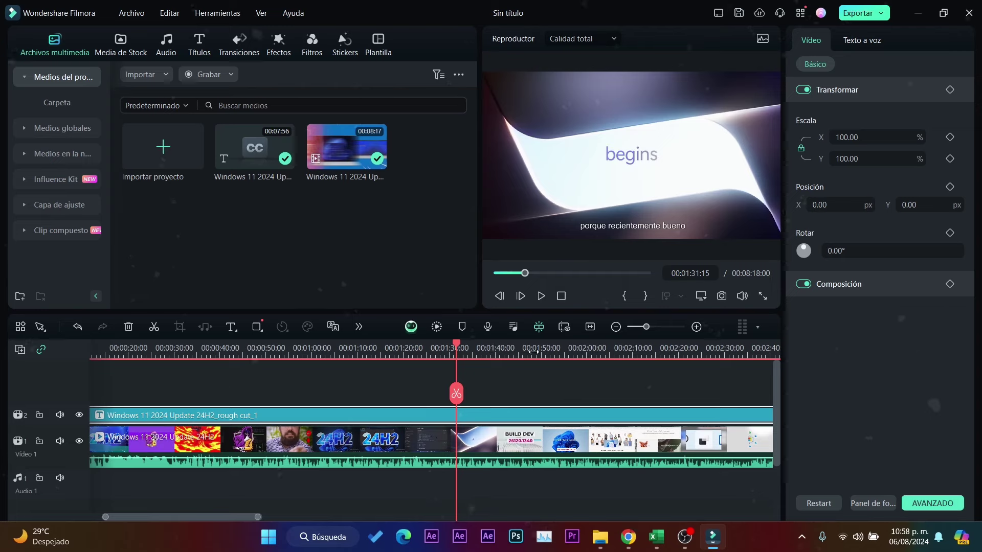
- Delete the subtitle and video clips from the timeline and add the Windows 11 on Surface Duo video instead
ctrl+click(455, 414)
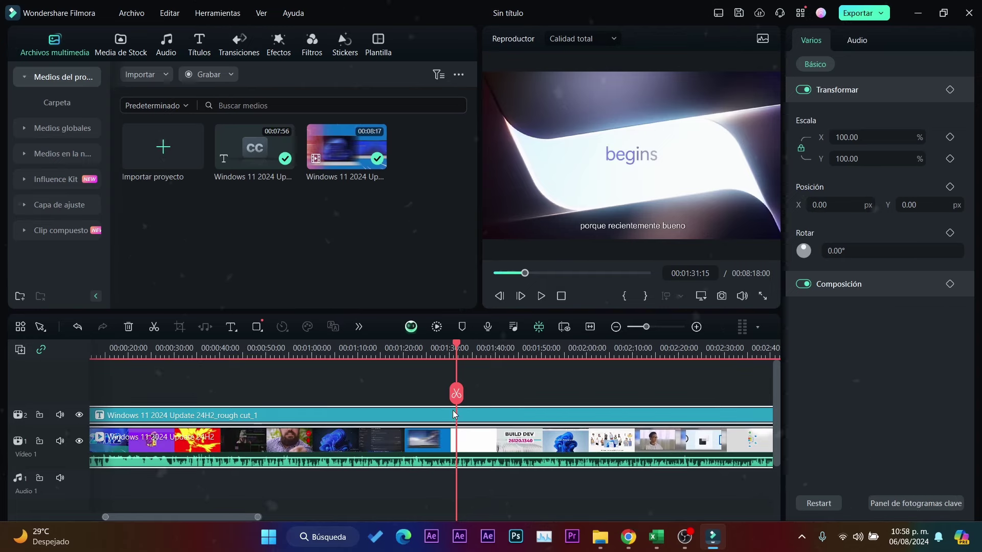
key(Delete)
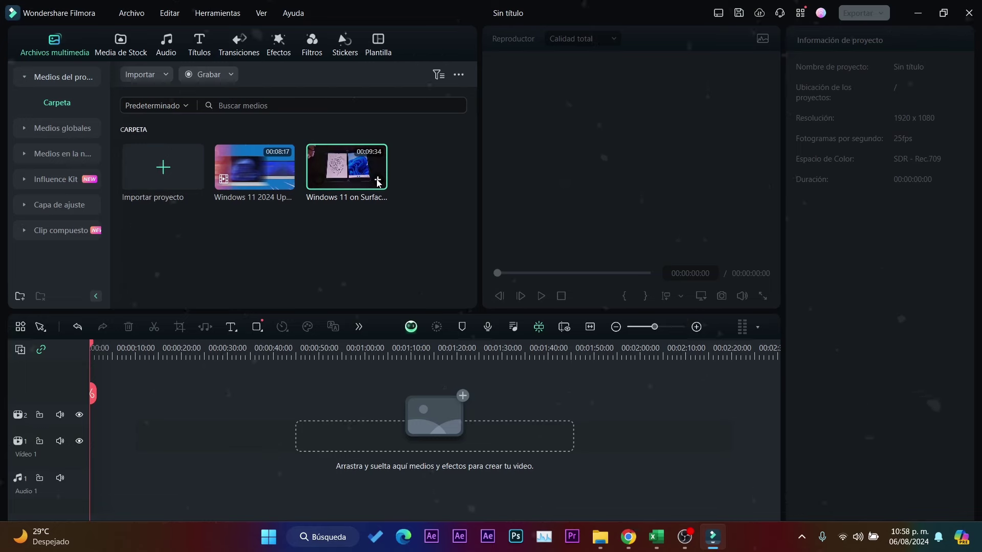
click(377, 181)
- Play the Surface Duo video from about 7:30 and place the playhead at about 7:57
click(351, 361)
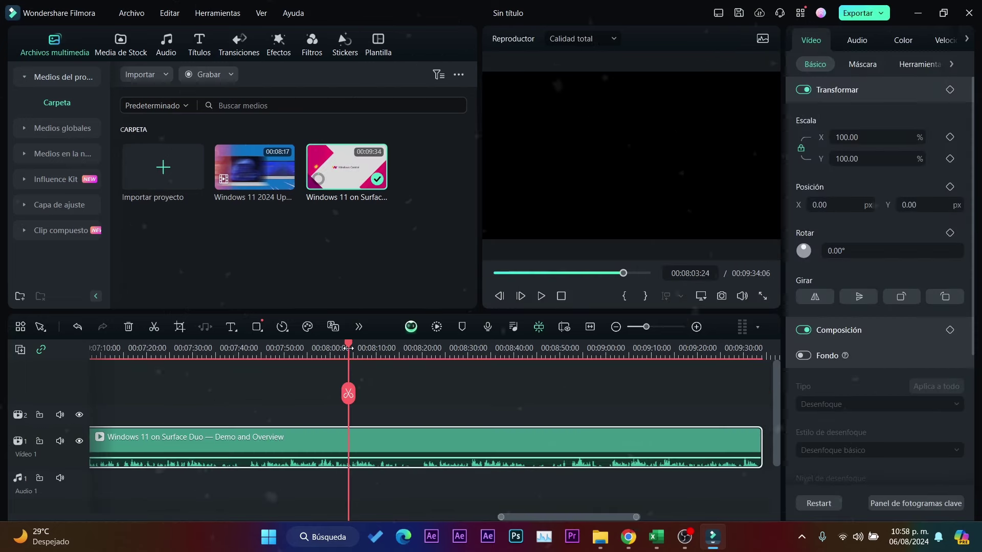
scroll(271, 353, down, 3)
scroll(270, 353, up, 2)
mouse_move(258, 352)
mouse_down()
mouse_move(256, 343)
mouse_move(201, 343)
mouse_move(248, 340)
mouse_up()
key(space)
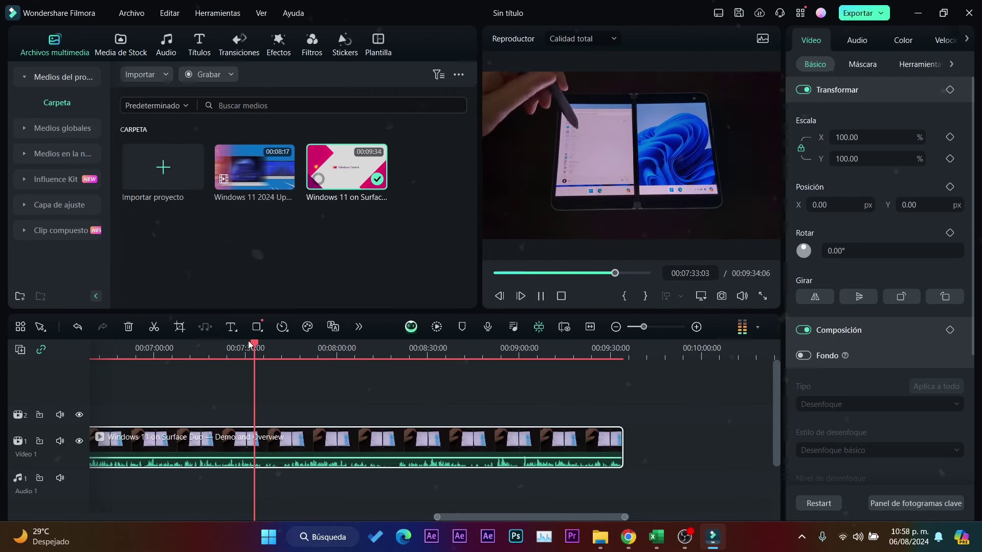
click(329, 349)
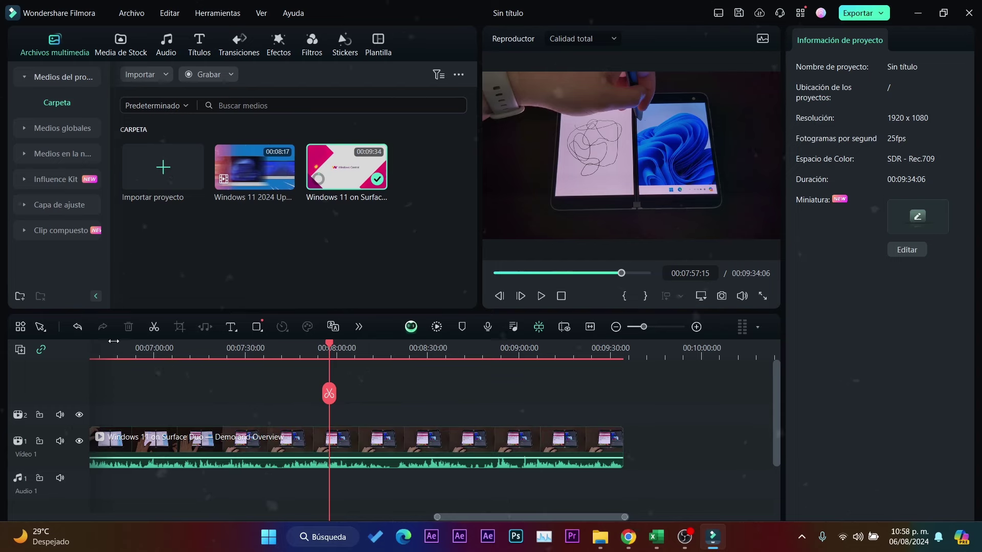
- Translate the Surface Duo video's voice and text with AI from Inglés (US) to Español (España), and close the service list
click(20, 326)
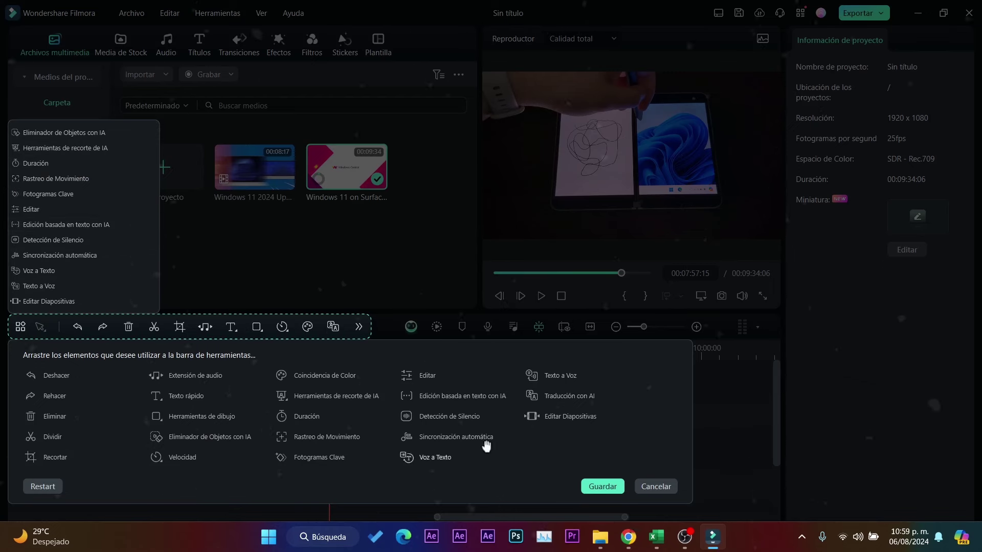
click(660, 487)
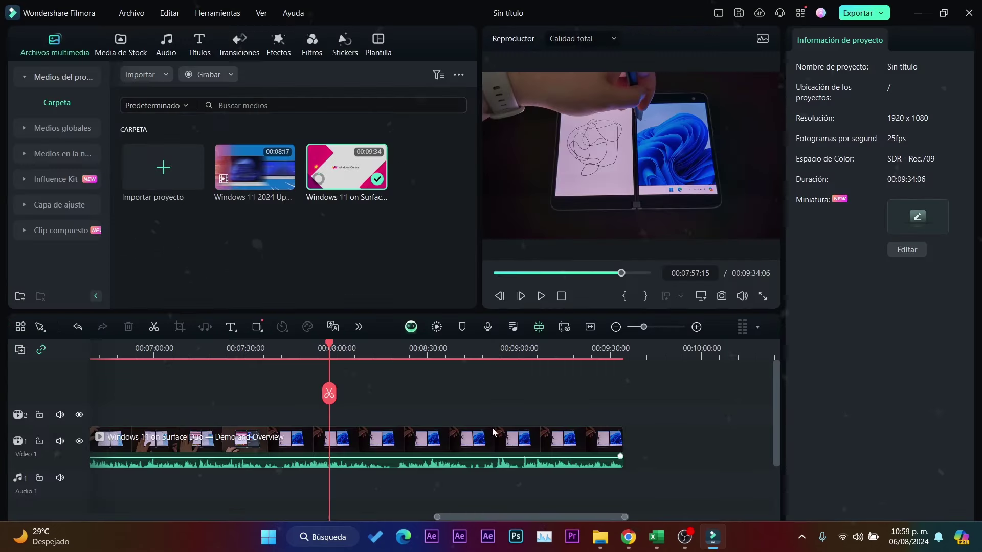
click(333, 326)
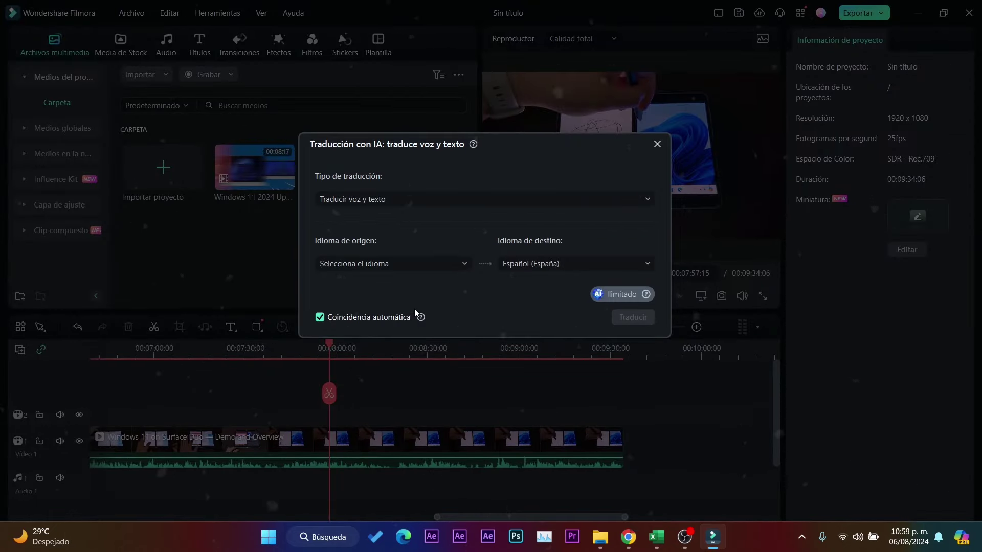
click(395, 269)
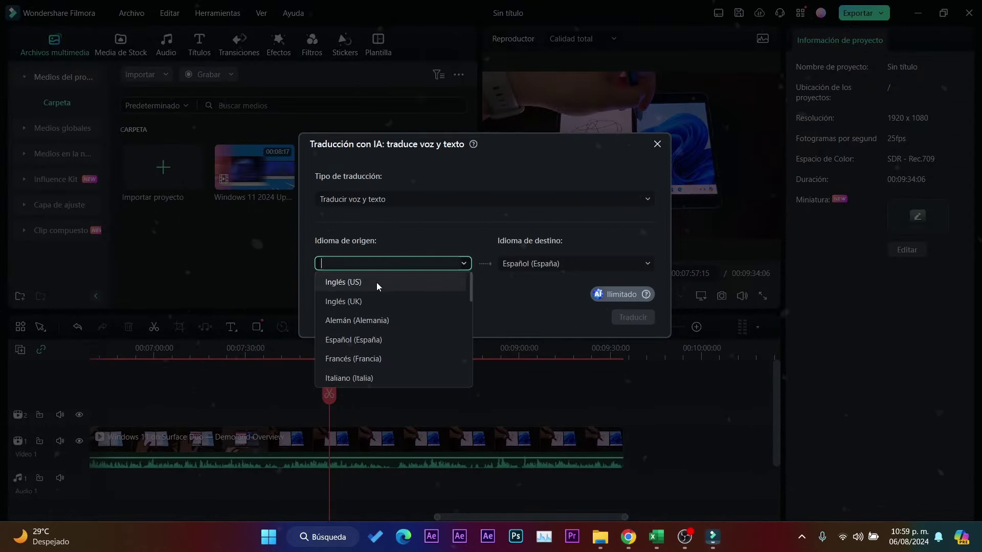
click(376, 282)
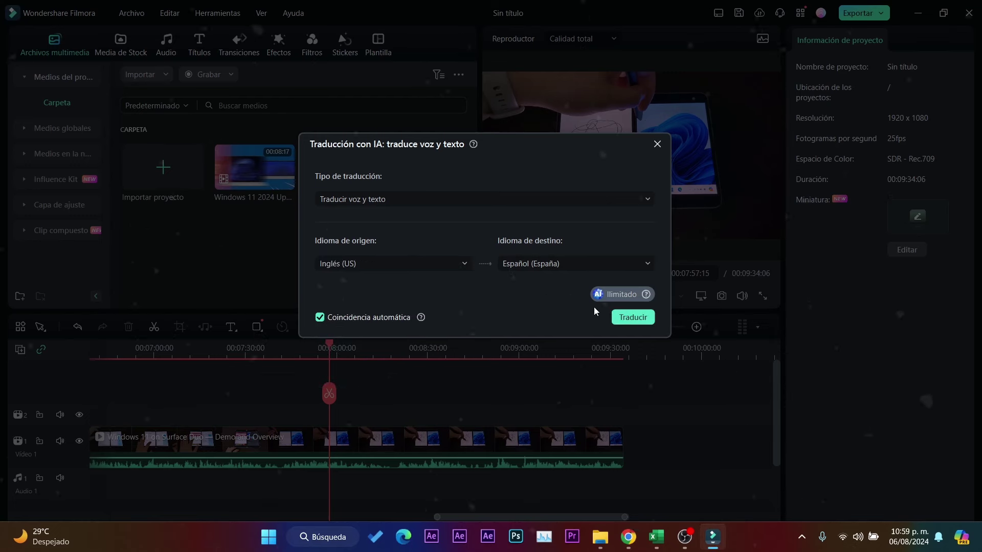
click(633, 317)
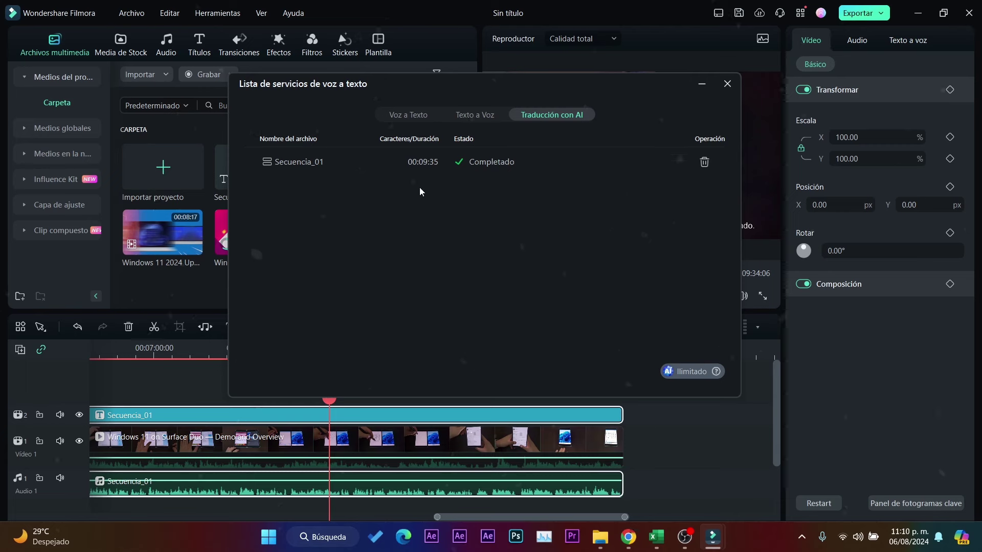
click(728, 85)
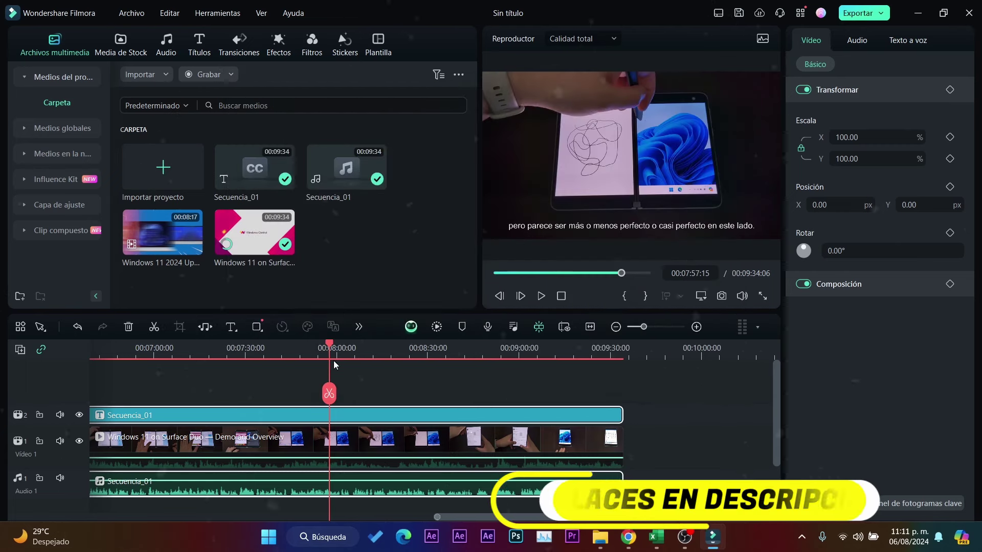
- Move the playhead to about 7:19 and unmute the original Surface Duo clip
drag(326, 342, 215, 371)
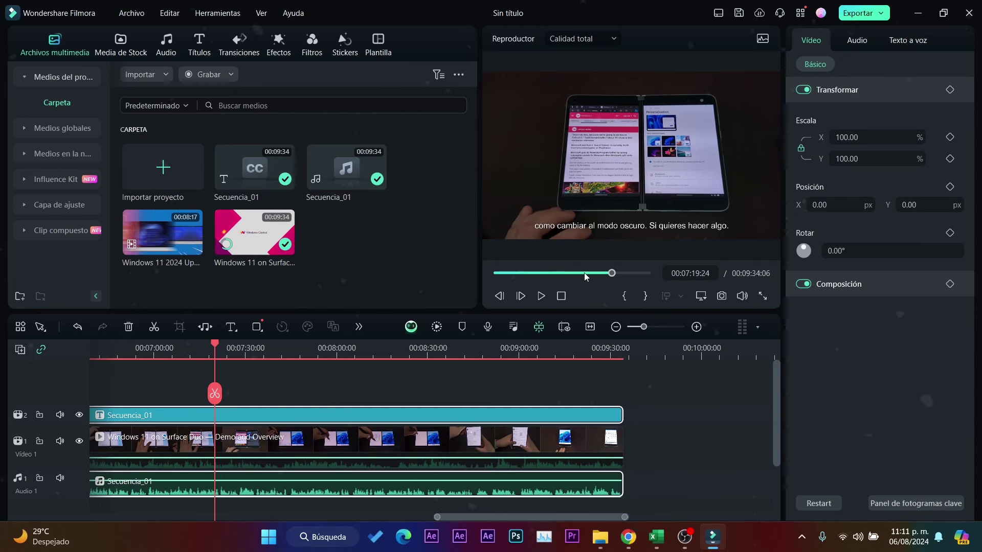
click(268, 462)
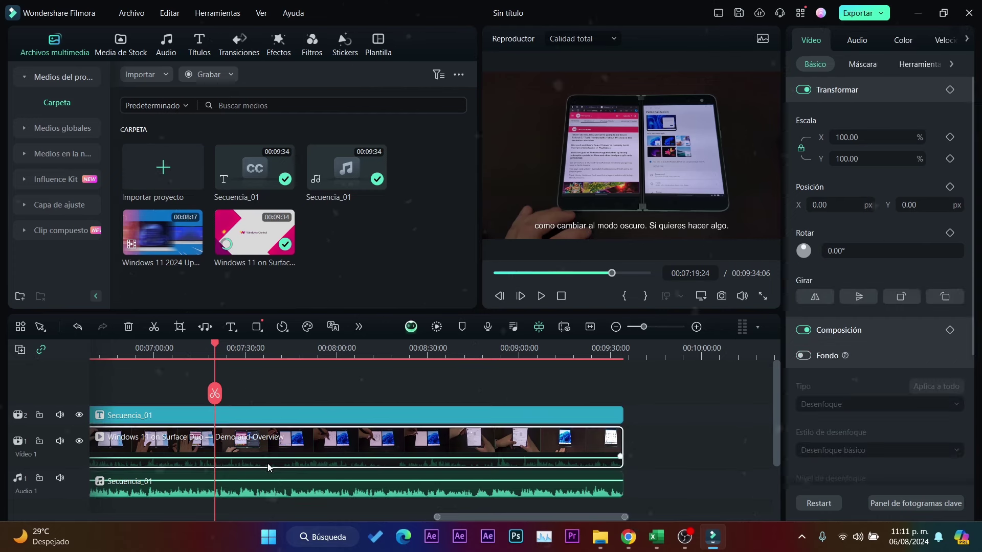
right_click(271, 452)
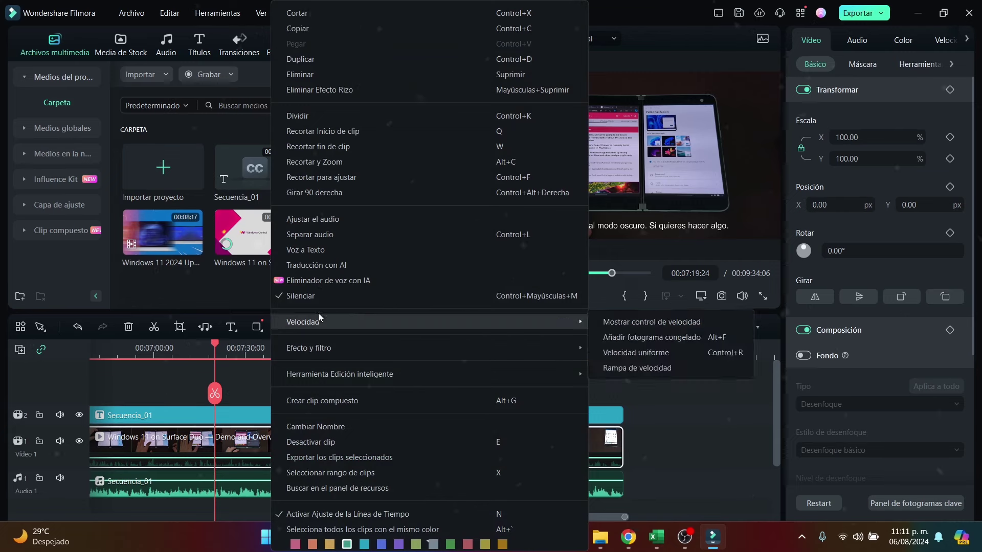
click(303, 295)
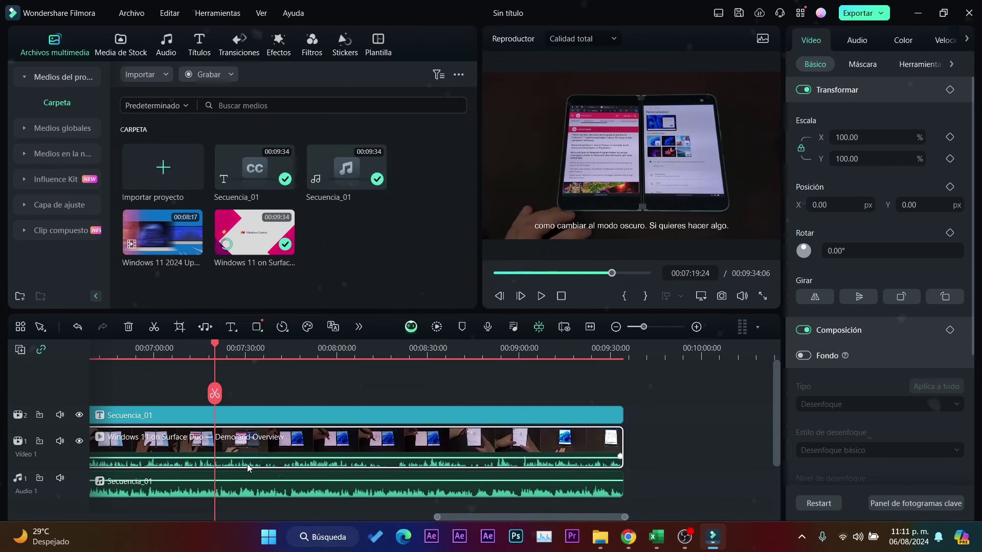
- Mute the original Surface Duo clip again and play the Spanish version with its subtitles from about 7:54
click(285, 495)
drag(217, 340, 320, 342)
click(340, 415)
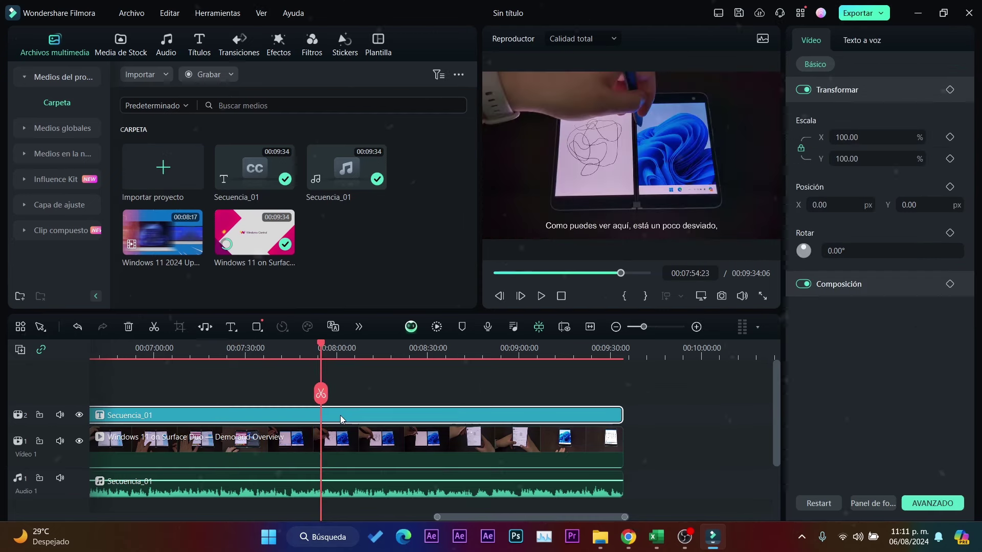
click(542, 296)
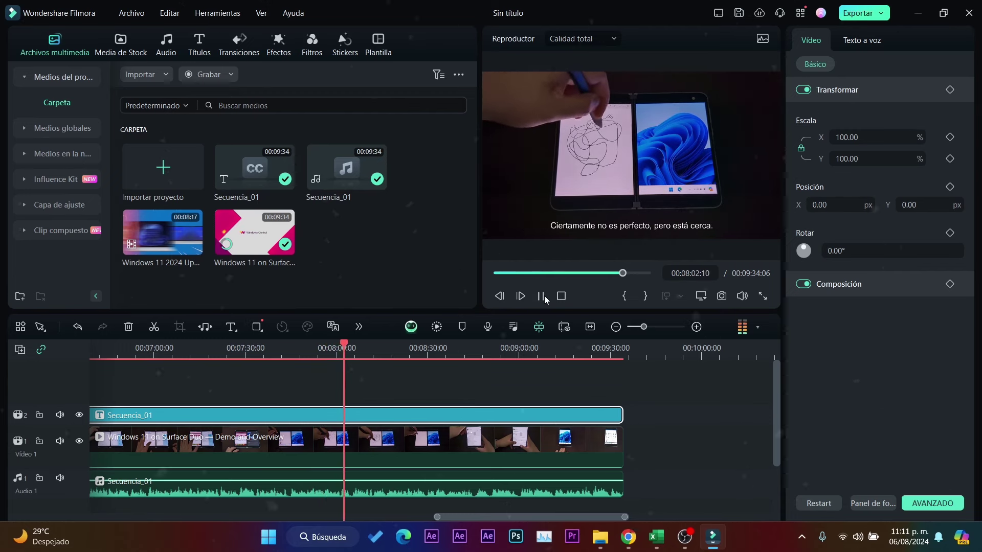
- Move the playhead to about 8:39 and select the subtitle, video and audio clips together
click(473, 392)
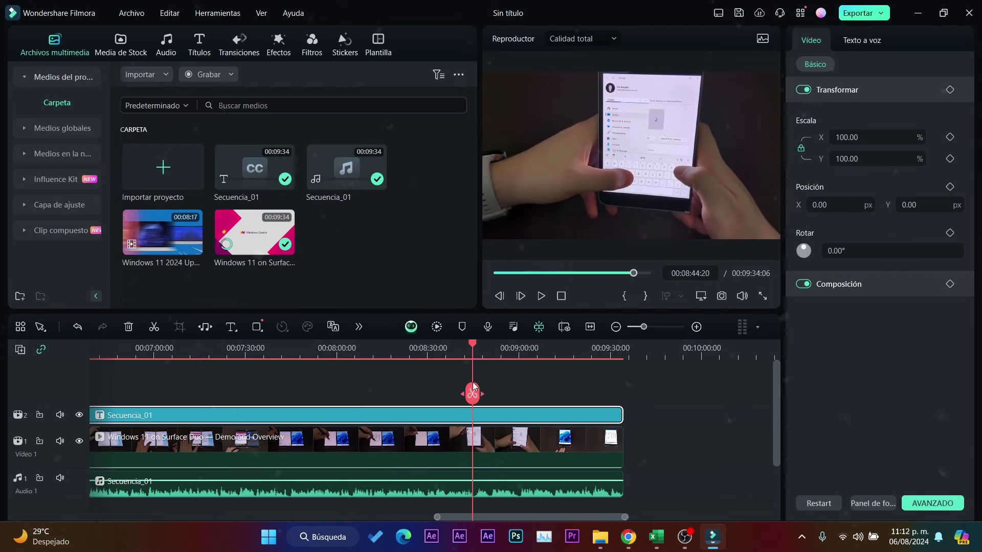
drag(476, 350, 524, 351)
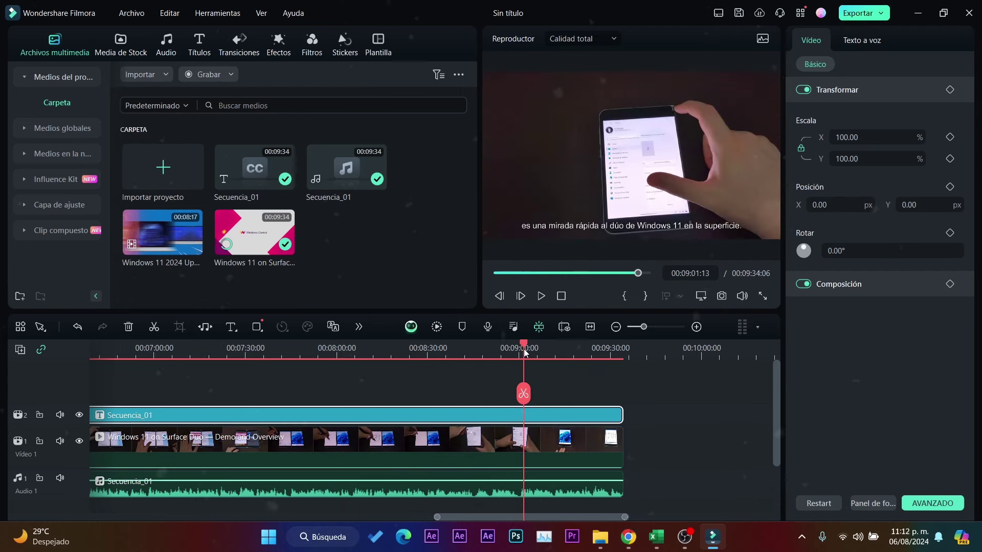
drag(526, 349, 455, 455)
click(609, 488)
ctrl+click(483, 450)
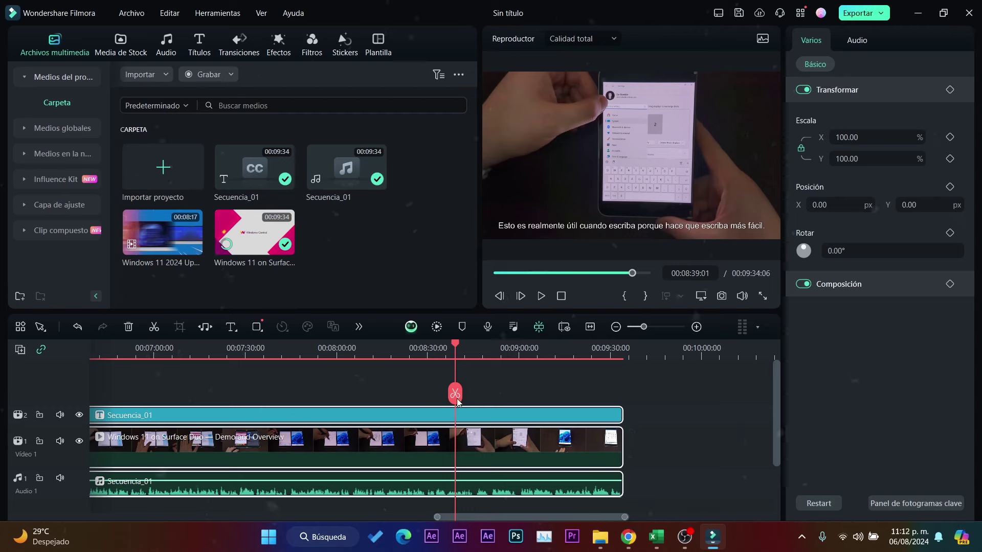
- Ask Filmora Copilot "Donde encuentro la funcion para añadir musica con IA" and minimize the assistant after reading its answer
click(413, 327)
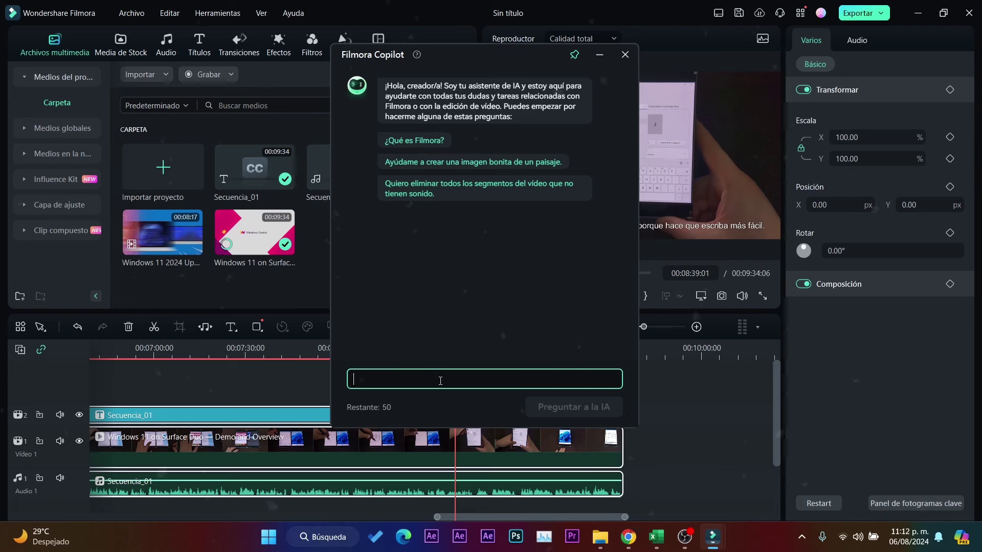
text(Donde encuentro la funcion para añadir musica con IA)
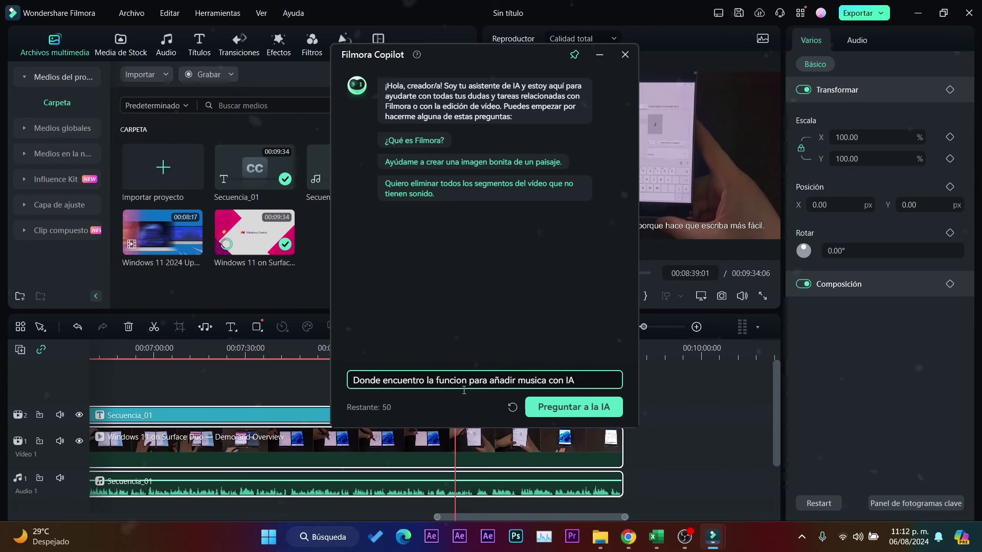
click(572, 406)
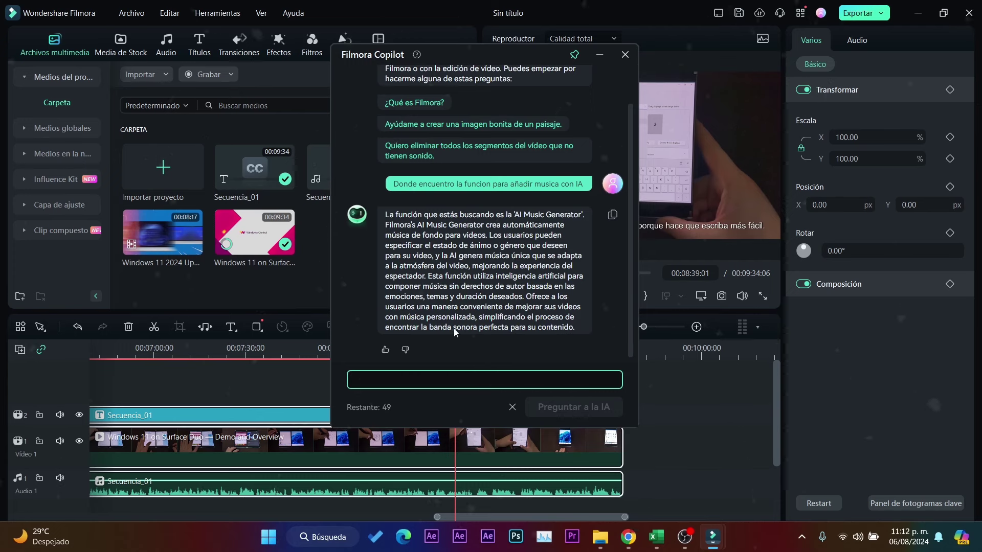
click(598, 55)
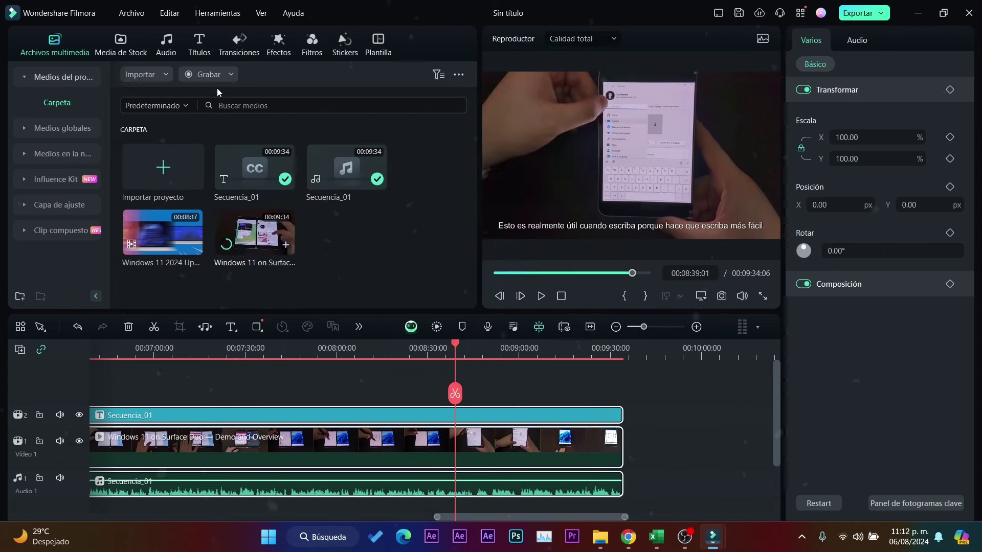
- Generate AI music using the Optimista mood in place of Feliz
click(167, 46)
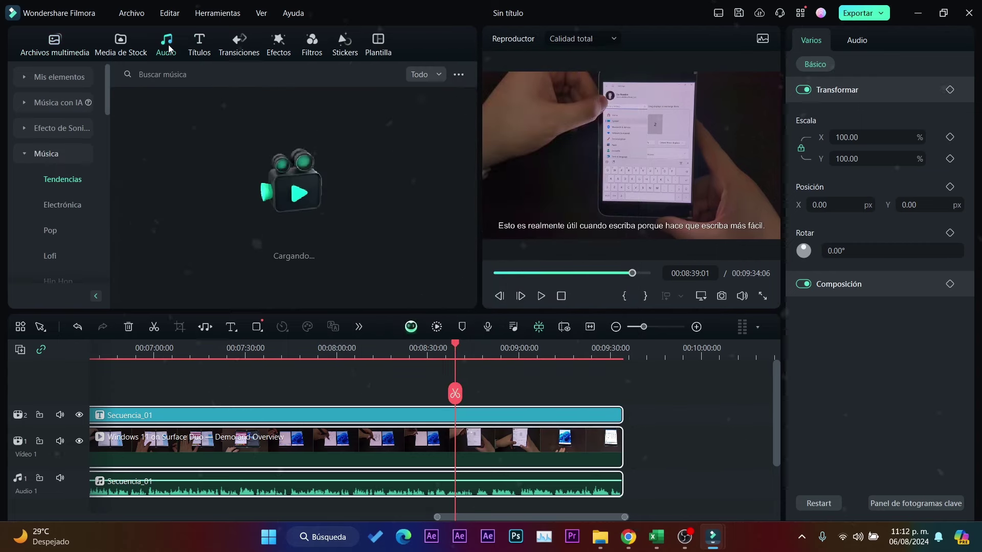
click(53, 104)
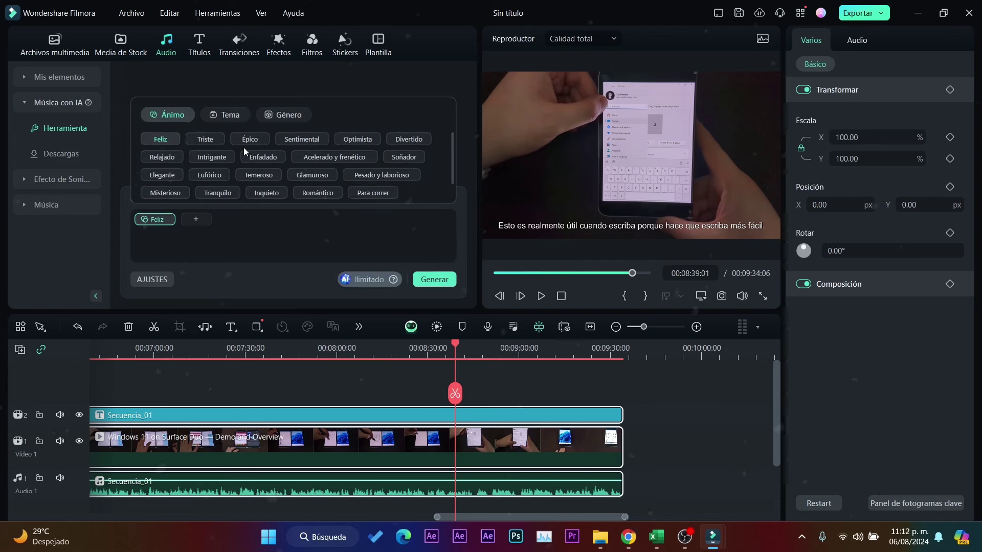
click(357, 137)
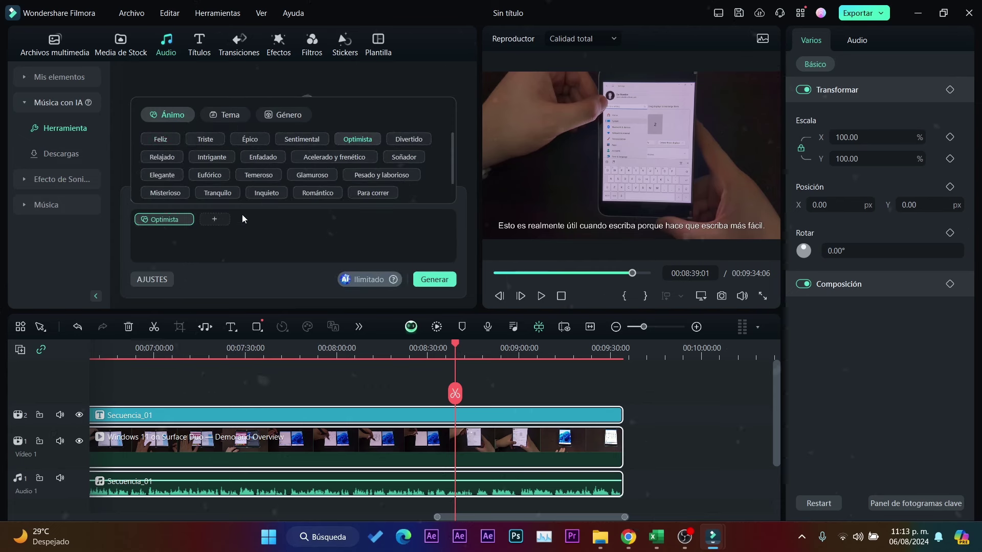
click(435, 280)
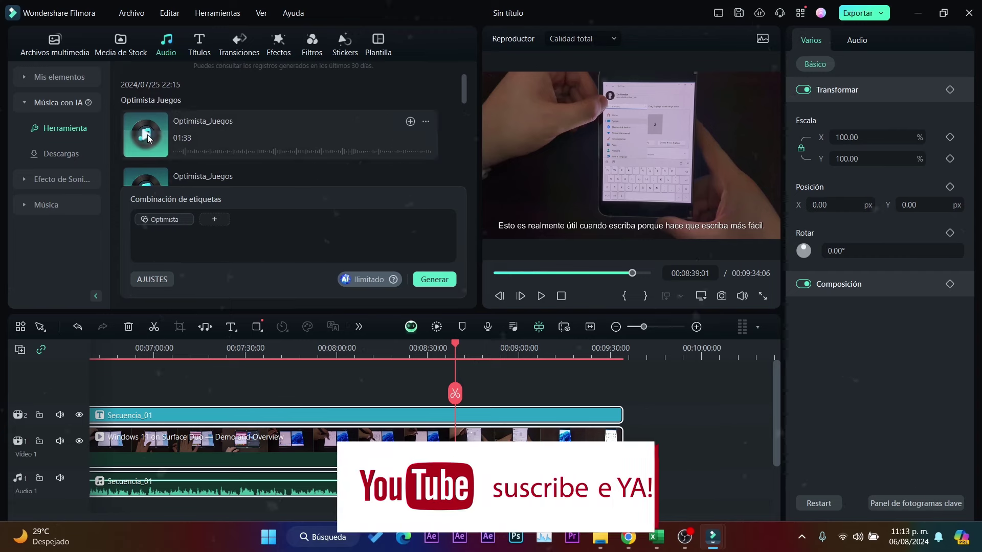
- Preview the first Optimista_Juegos track, add it to the timeline, and move the playhead to about 0:15
click(237, 130)
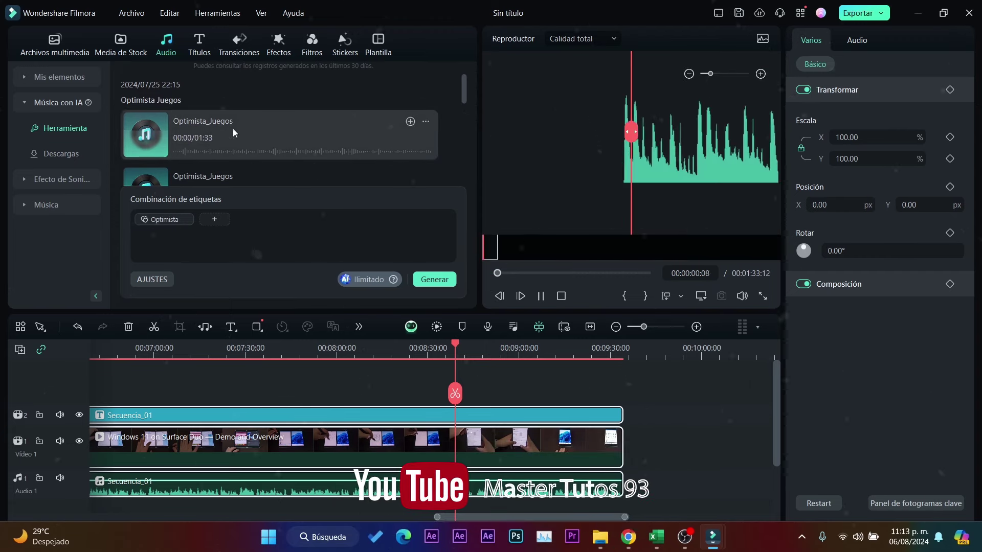
click(410, 121)
click(254, 349)
drag(254, 348, 133, 370)
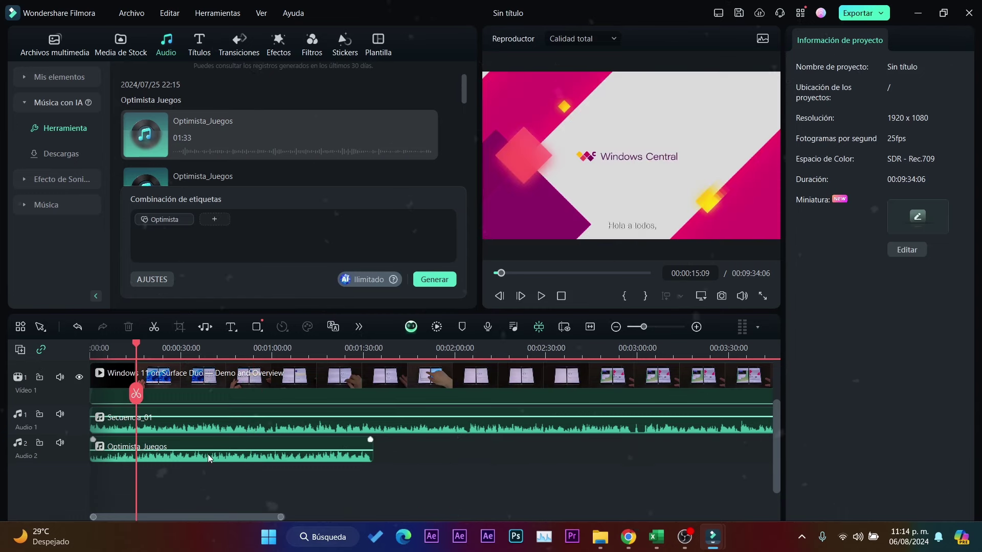
- Select the Optimista_Juegos clip and play the video with the background music from about 0:41
click(208, 457)
click(215, 353)
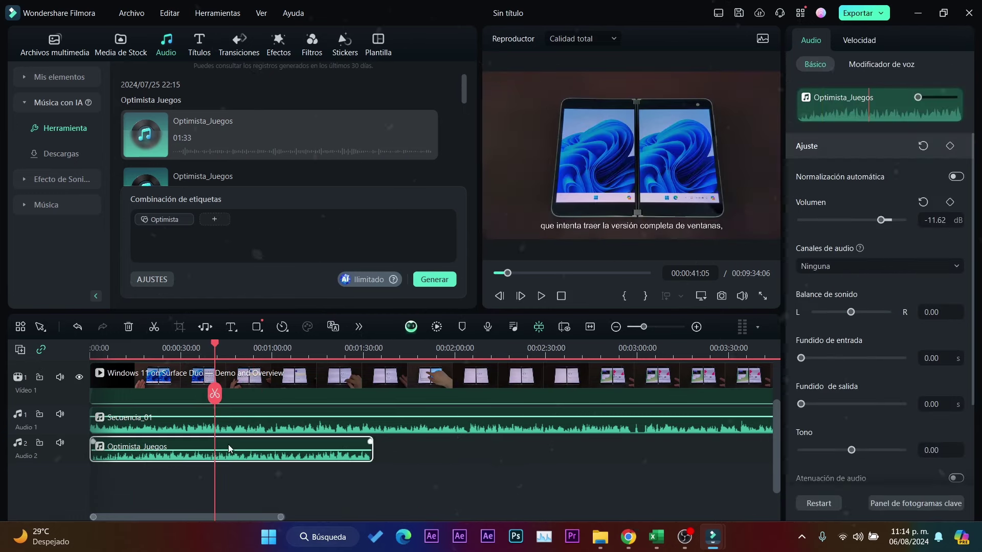
key(space)
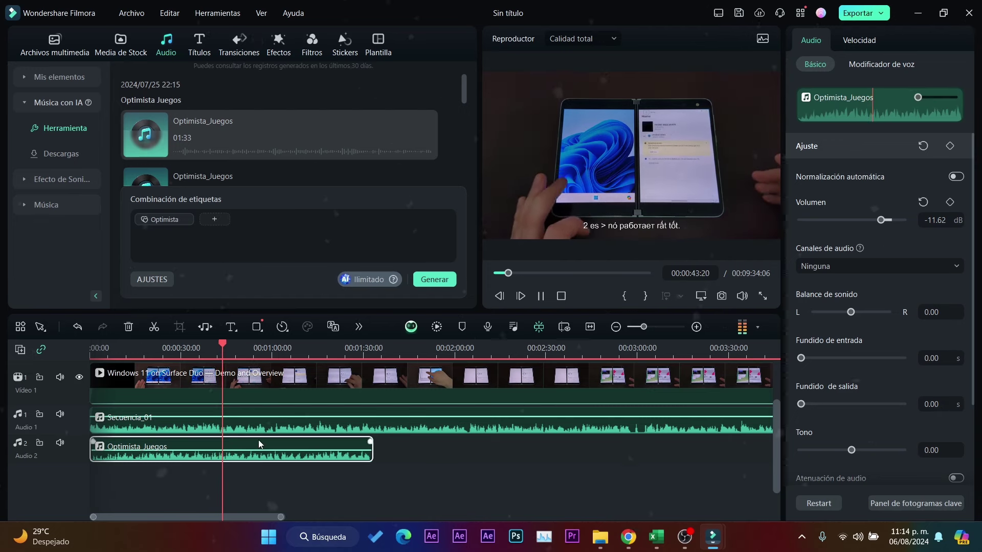
drag(259, 451, 269, 454)
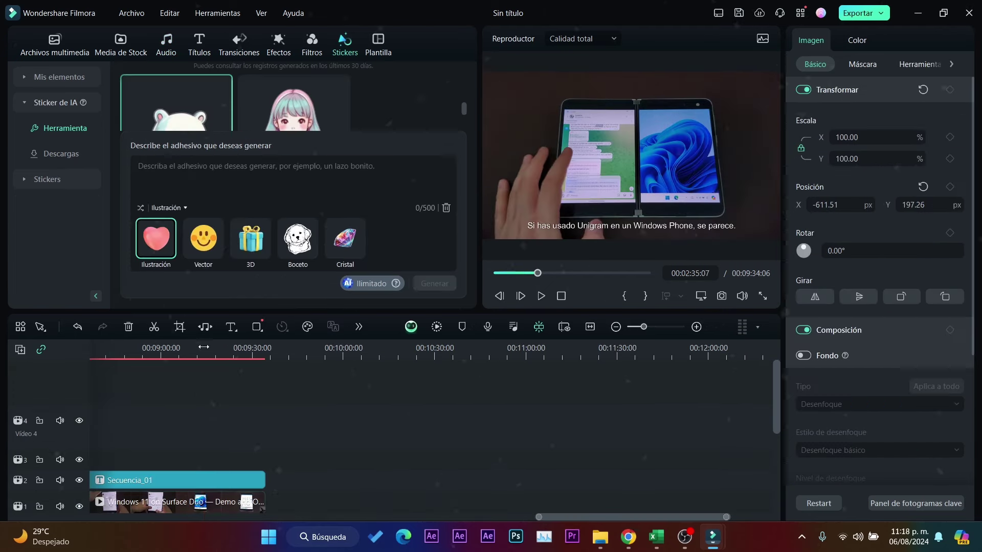
- Split the Surface Duo video clip at 9:14 and move the playhead to about 9:22
click(203, 358)
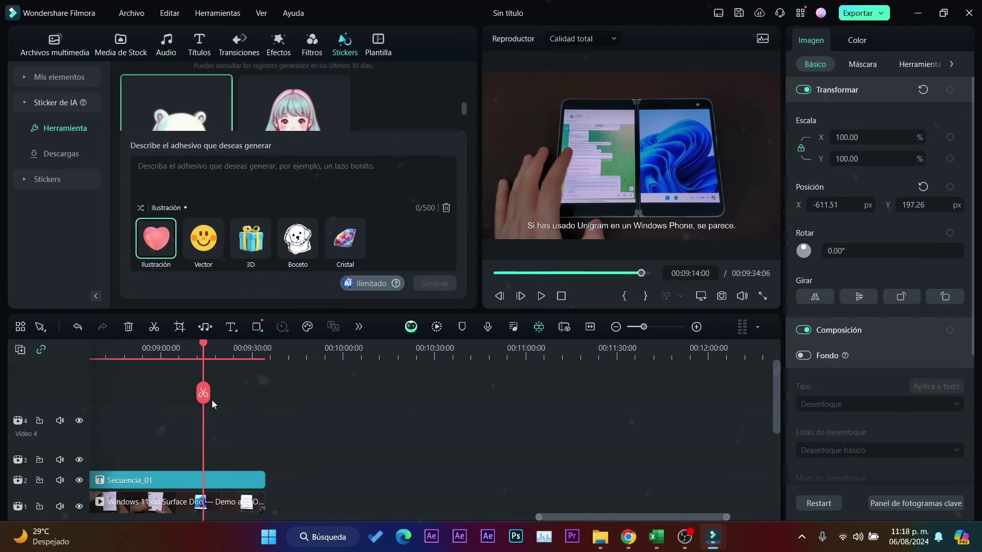
key(c)
click(204, 504)
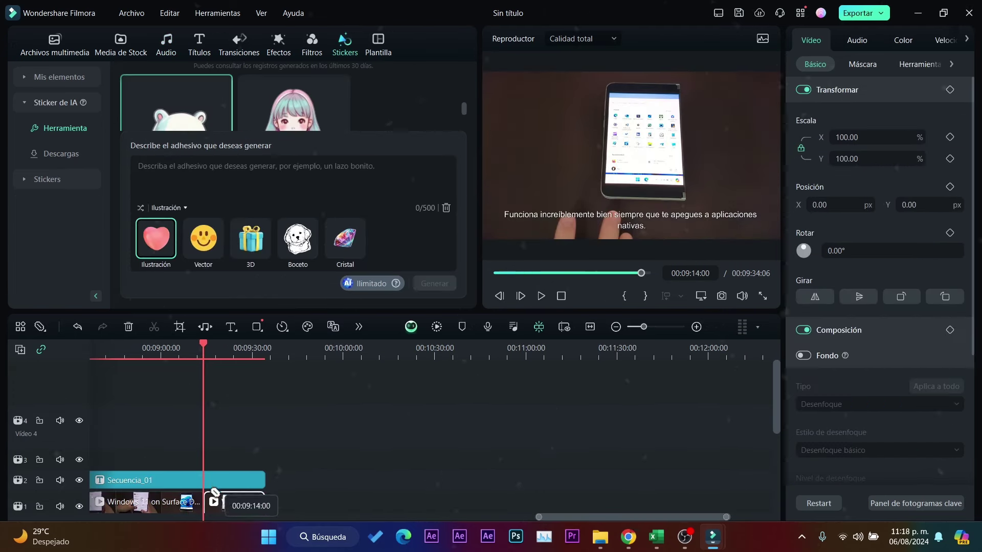
key(v)
drag(209, 340, 238, 434)
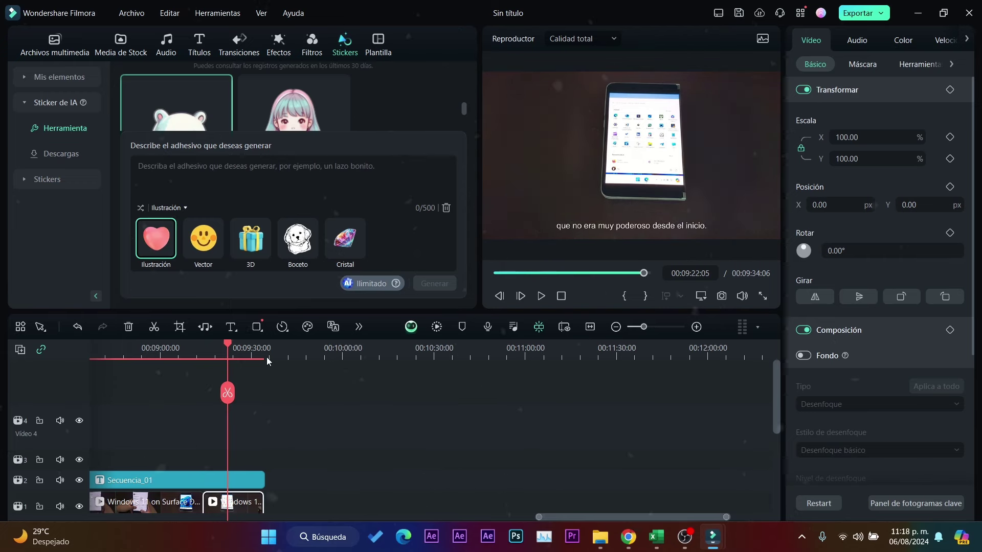
- Customize the timeline toolbar by replacing Traducción con AI with Eliminador de Objetos con IA, and save the layout
click(21, 328)
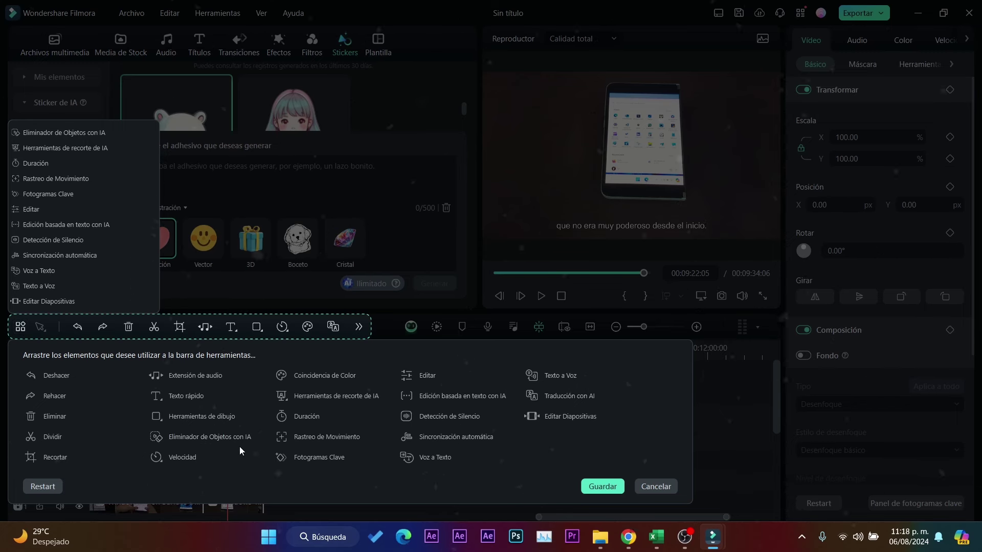
drag(210, 437, 328, 333)
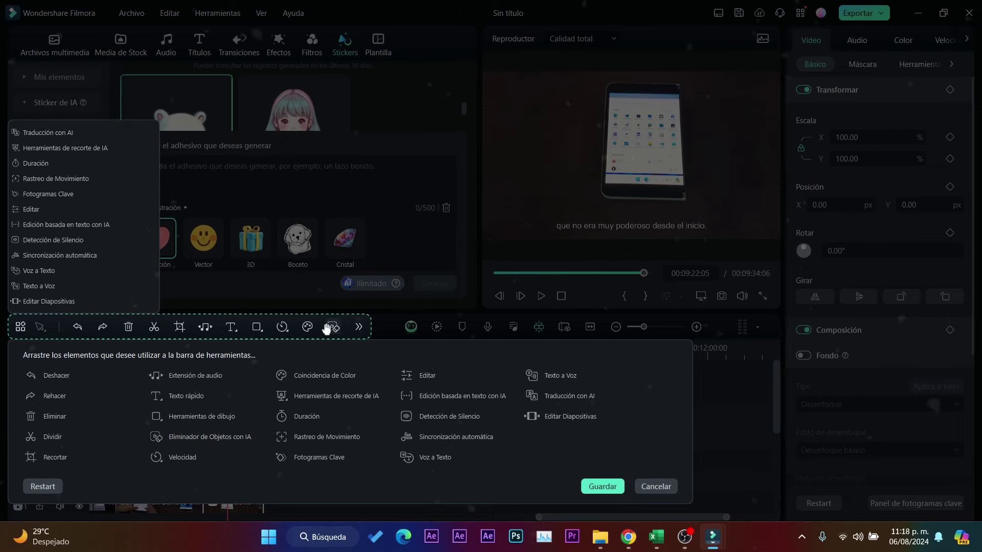
click(604, 487)
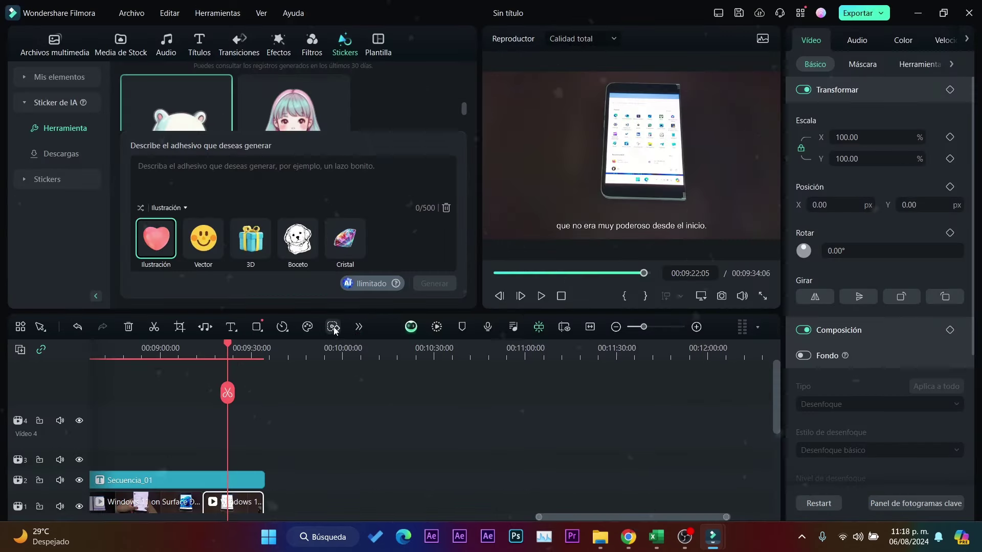
- Mask the fingers below the phone in the AI object remover, setting the brush size to 93, and run the removal
click(333, 327)
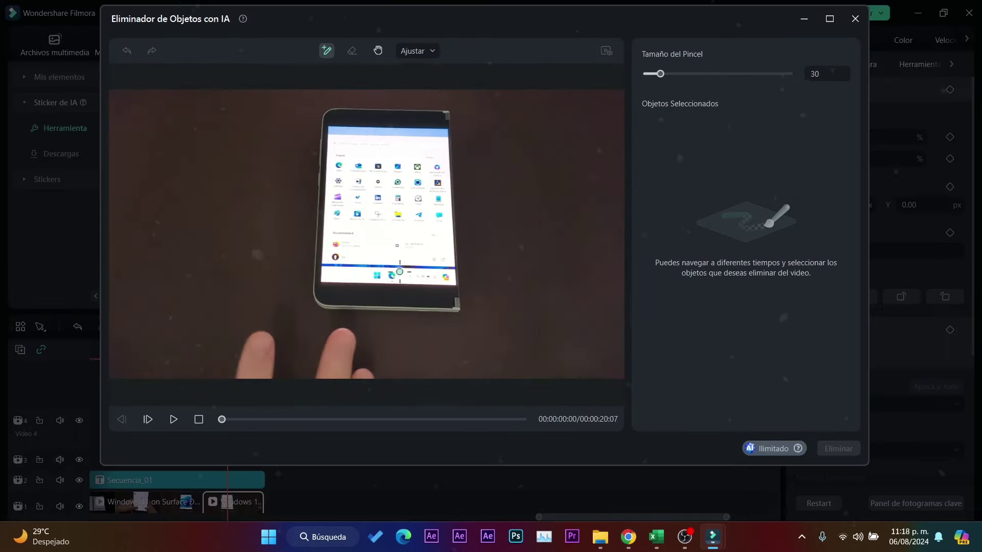
mouse_move(248, 386)
mouse_down()
mouse_move(253, 338)
mouse_move(271, 340)
mouse_move(241, 399)
mouse_move(250, 353)
mouse_move(246, 373)
mouse_up()
drag(660, 74, 683, 73)
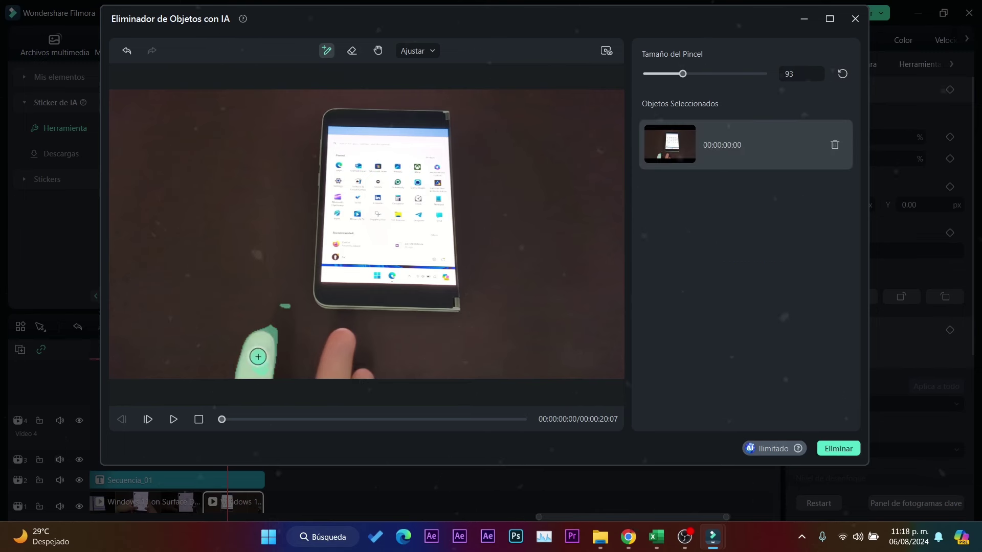
mouse_move(340, 358)
mouse_down()
mouse_move(329, 364)
mouse_move(358, 388)
mouse_up()
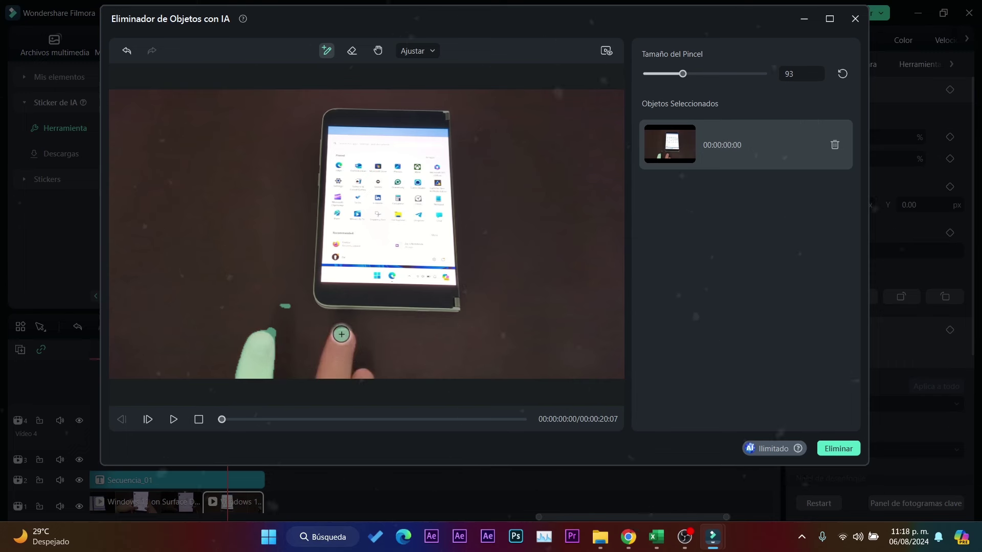
click(842, 449)
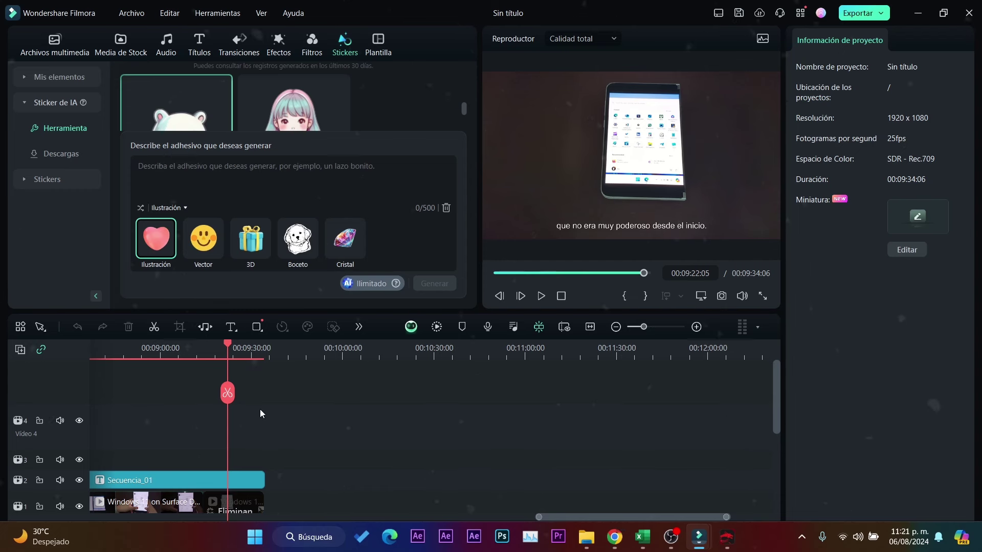
- Play the final clip from about 9:22 to 9:32 and return the playhead to about 9:25
key(space)
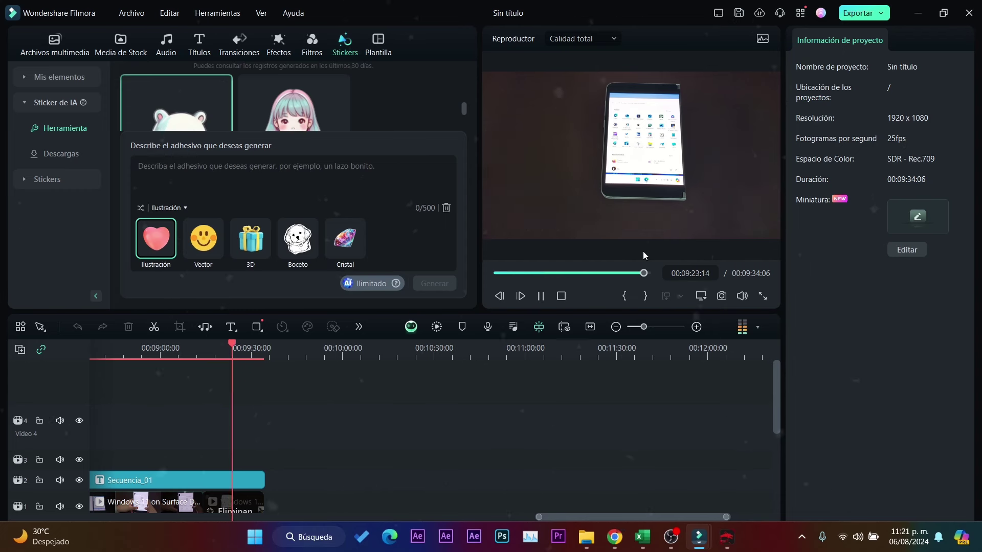
click(540, 298)
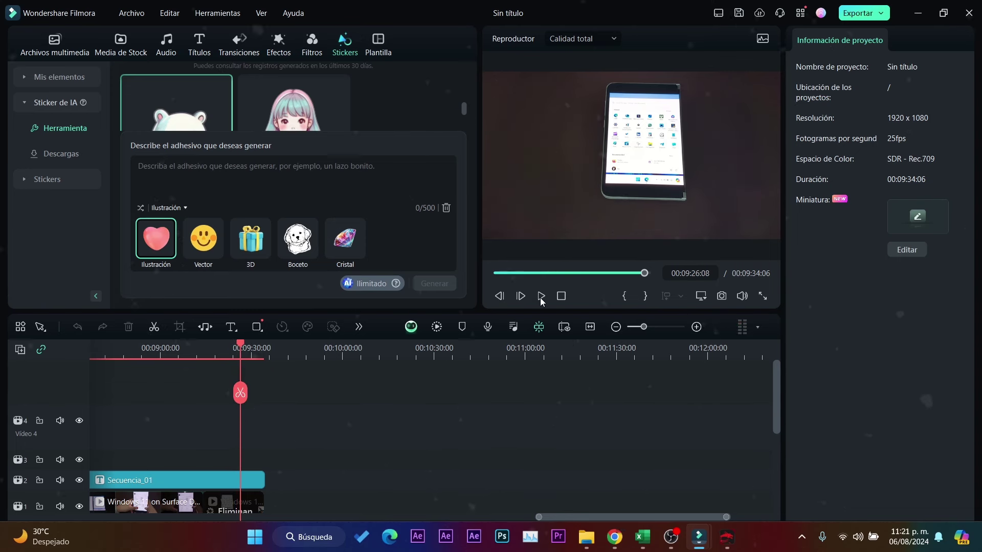
click(541, 296)
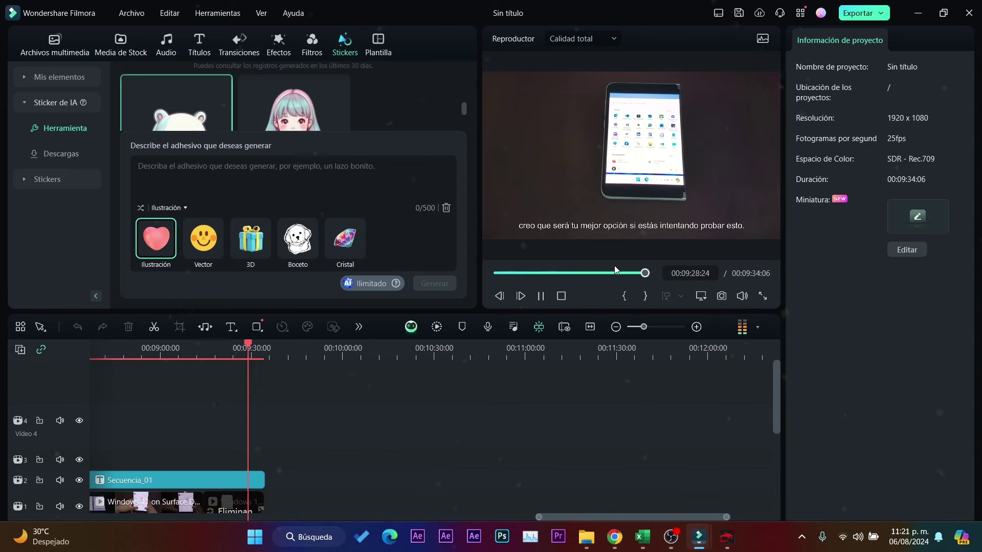
key(space)
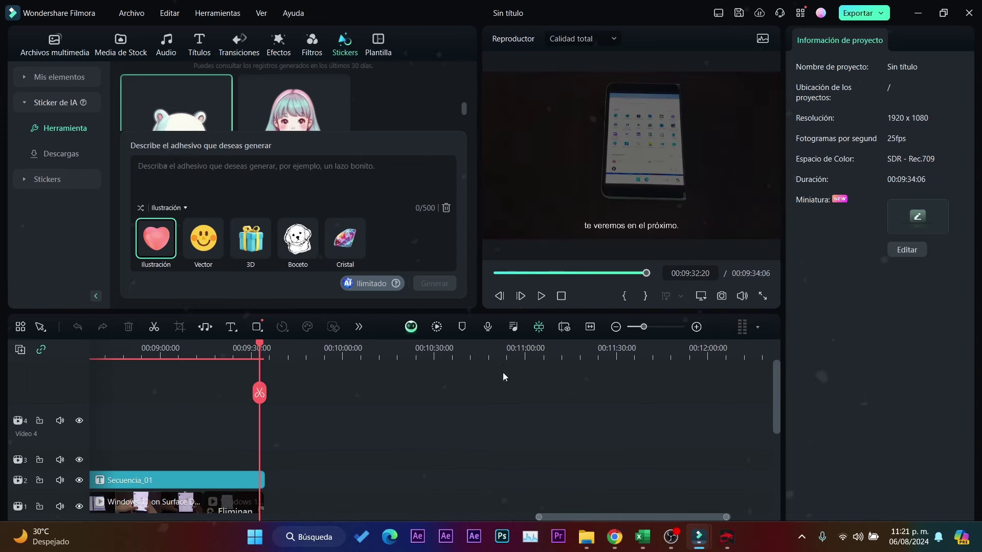
scroll(300, 455, left, 5)
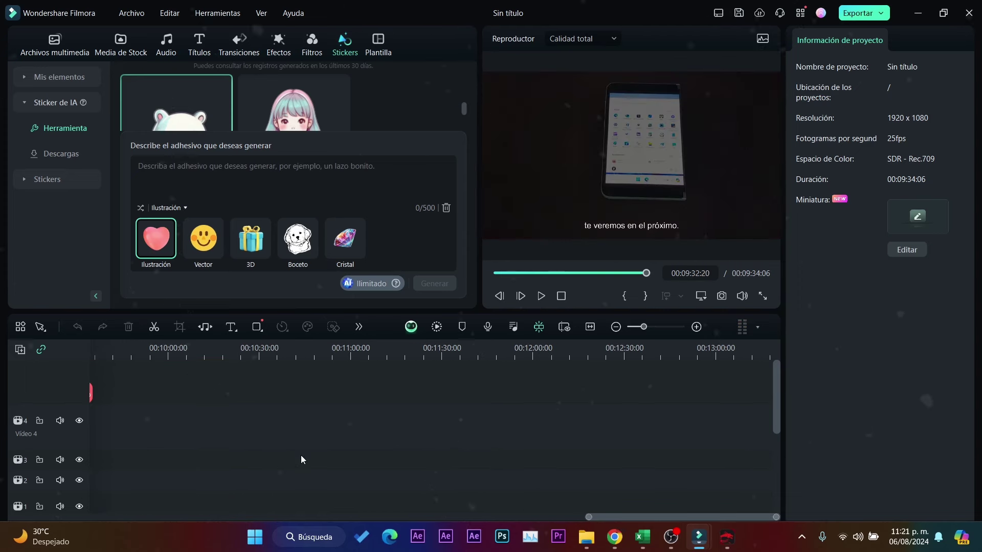
drag(776, 400, 777, 434)
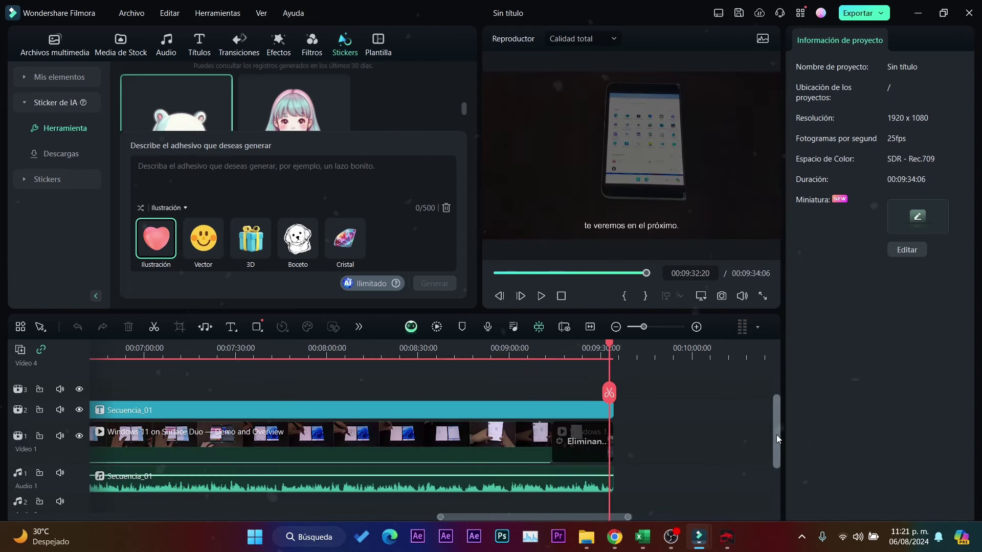
drag(613, 352, 587, 352)
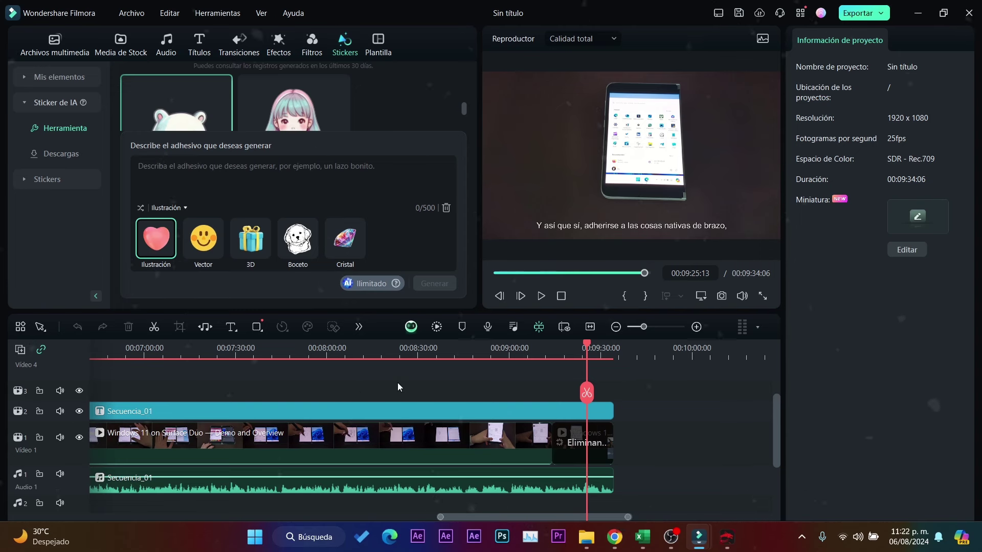
- Move the playhead to about 8:44 and open the thumbnail editor from the project's export settings
click(461, 352)
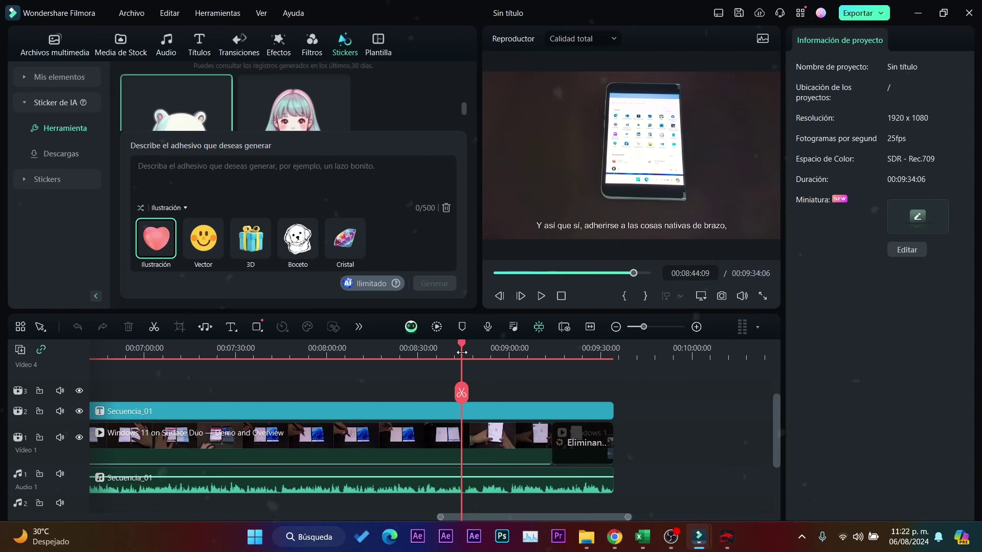
click(855, 15)
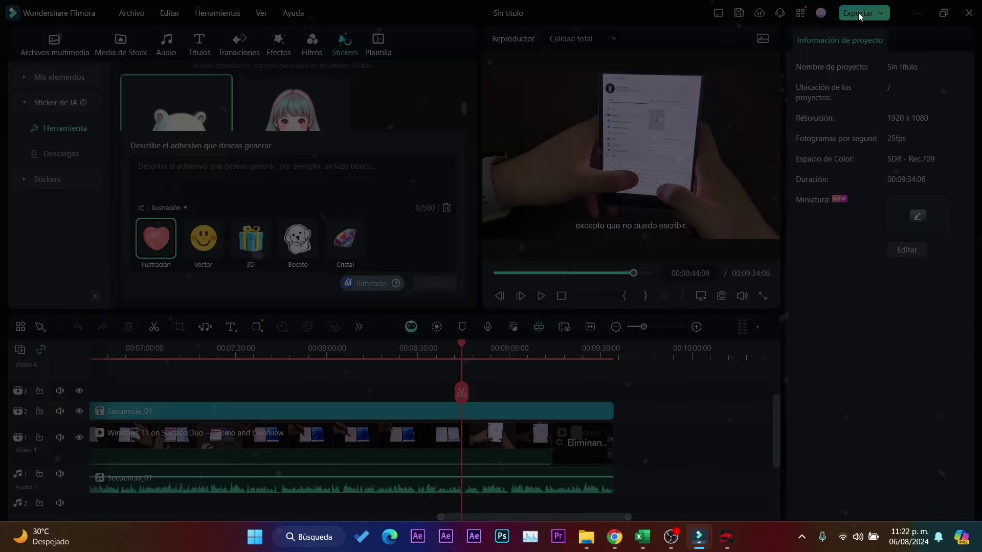
click(505, 270)
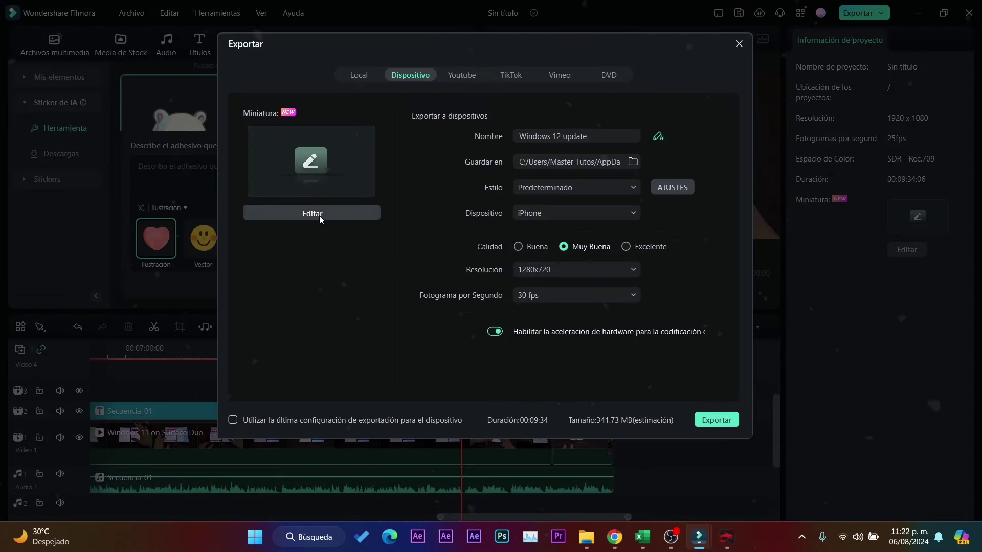
click(318, 215)
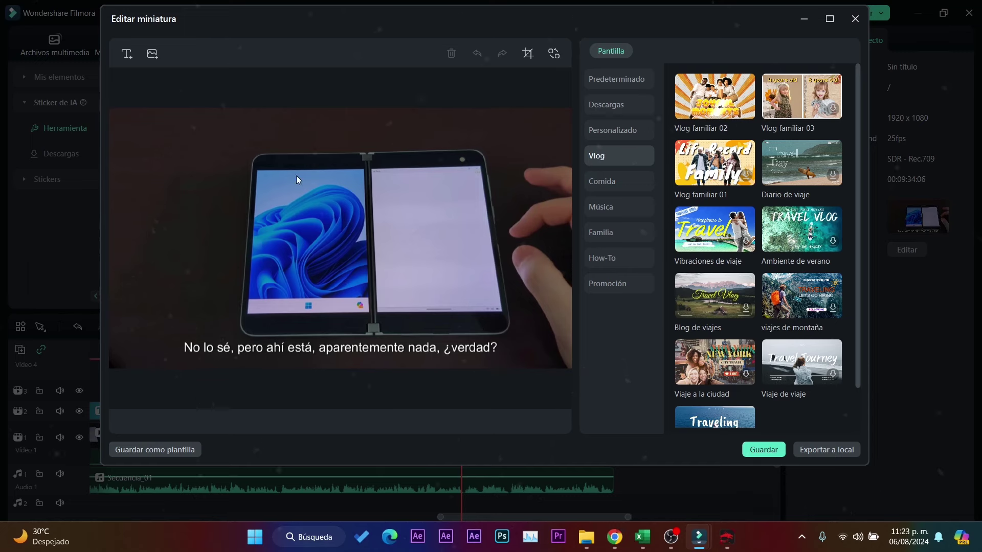
- Add a title text to the thumbnail and place it along the upper edge of the image
click(424, 210)
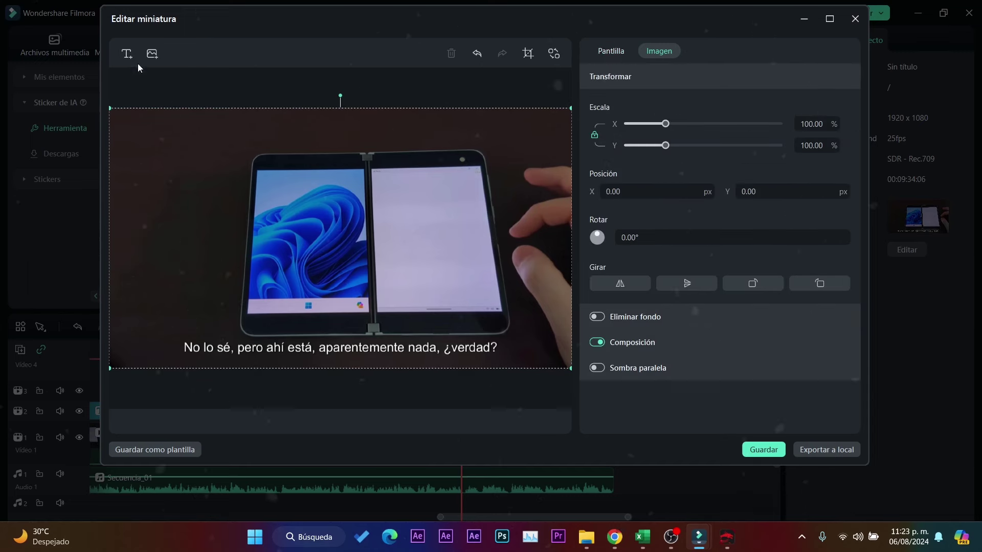
click(127, 51)
drag(307, 225, 310, 123)
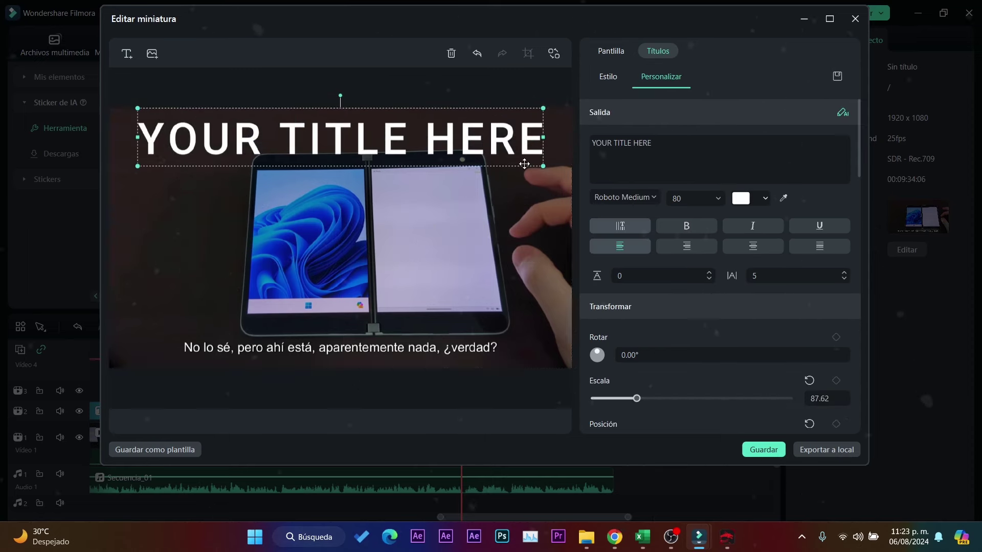
- Apply the Blog de viajes template to the thumbnail and delete the YOUR TITLE HERE placeholder
click(613, 51)
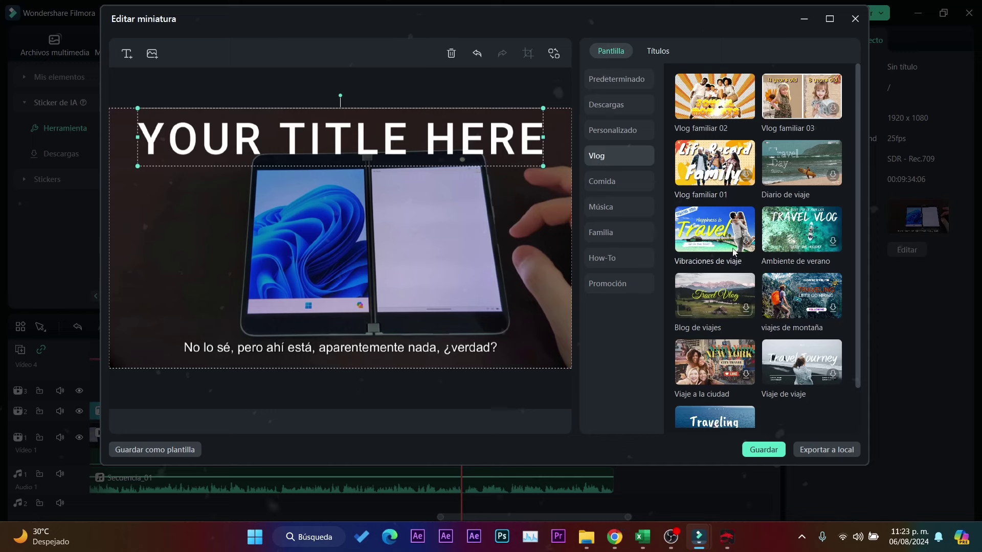
click(721, 303)
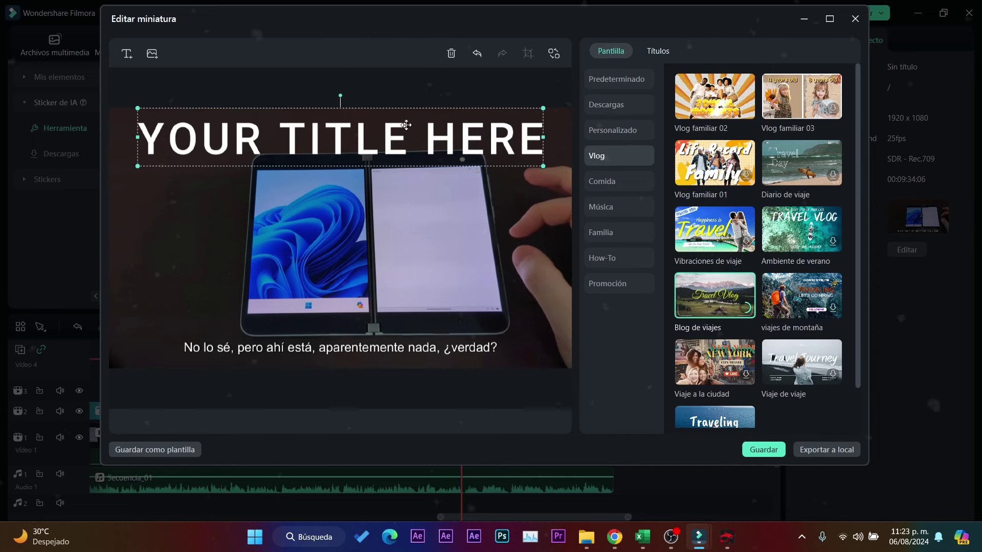
key(Delete)
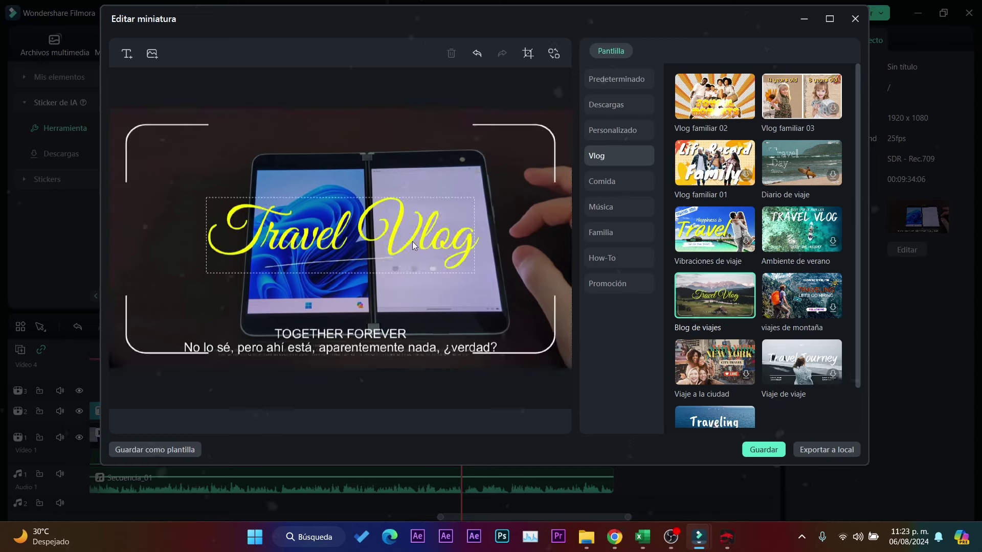
- Move the Travel Vlog title to the upper edge of the thumbnail and save the thumbnail
click(412, 241)
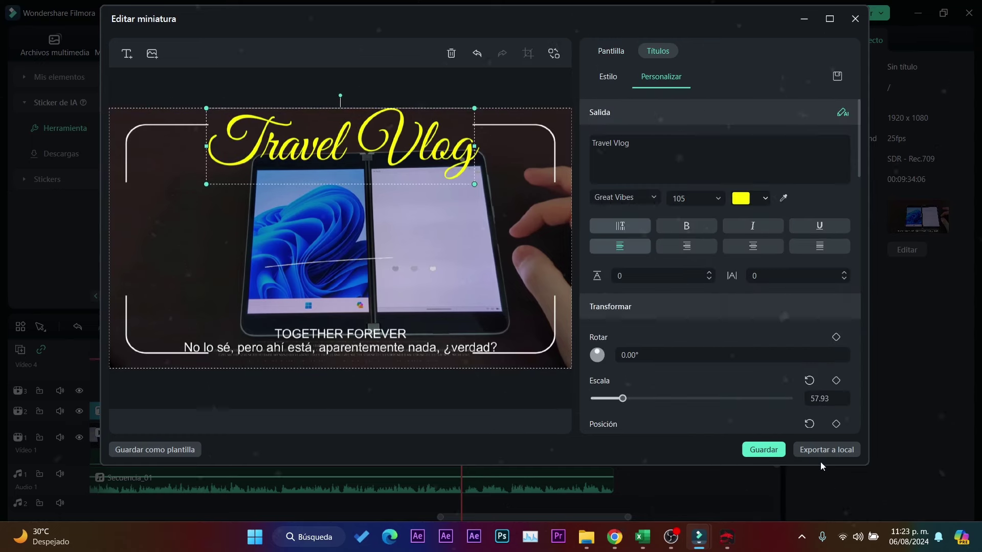
click(770, 449)
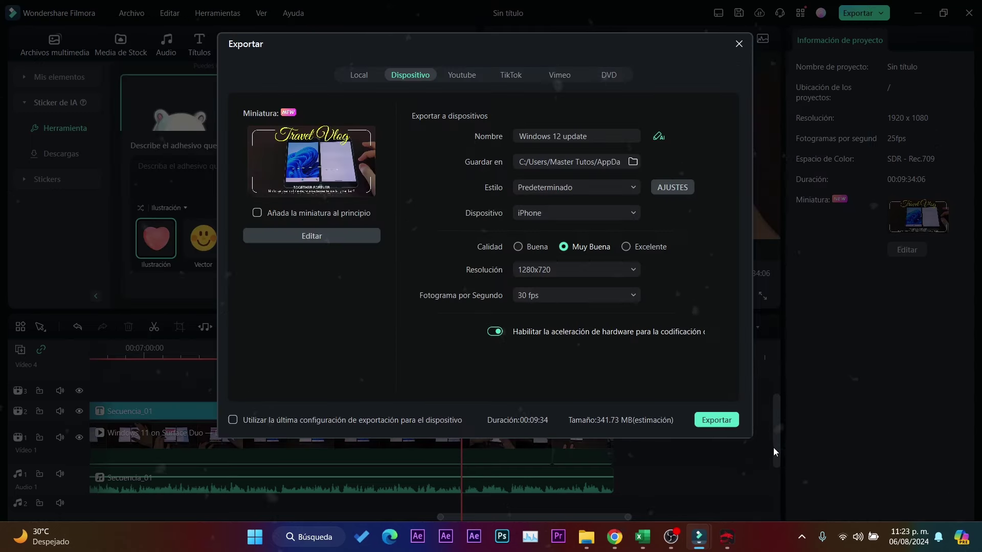
- Export the video as Windows 12 update with the iPhone settings and skim through the exported file
click(721, 421)
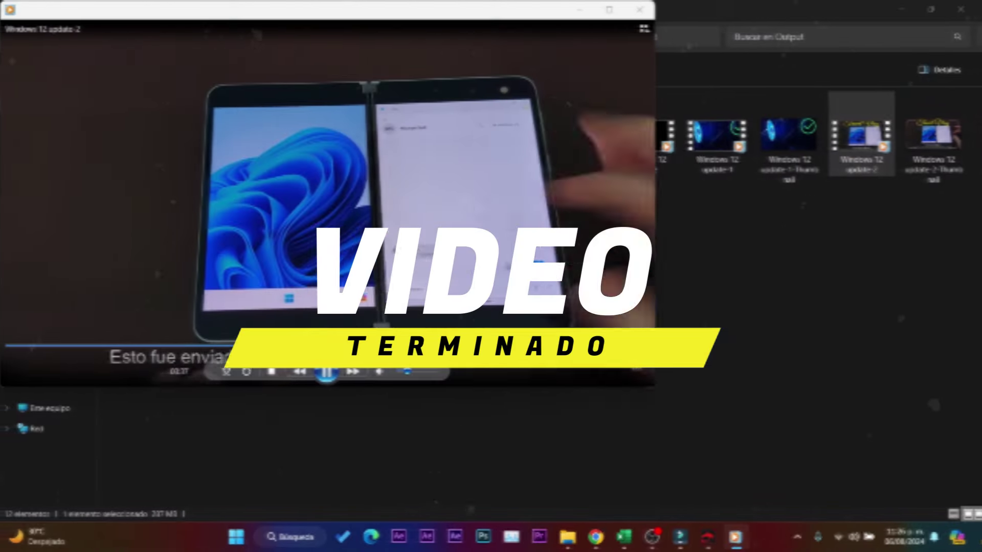
drag(376, 342, 634, 347)
click(644, 10)
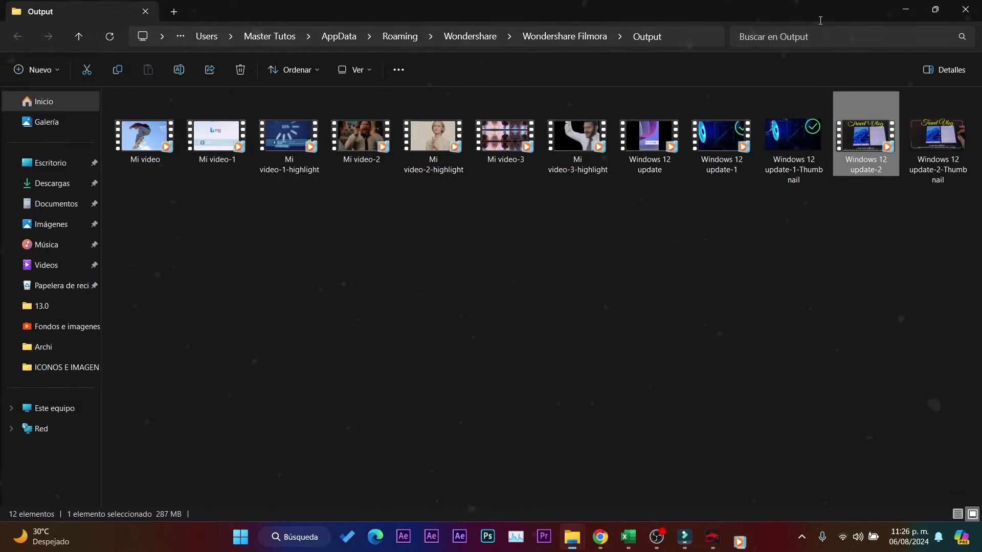
- Put the output folder away and close the Filmora project without saving the changes
click(905, 9)
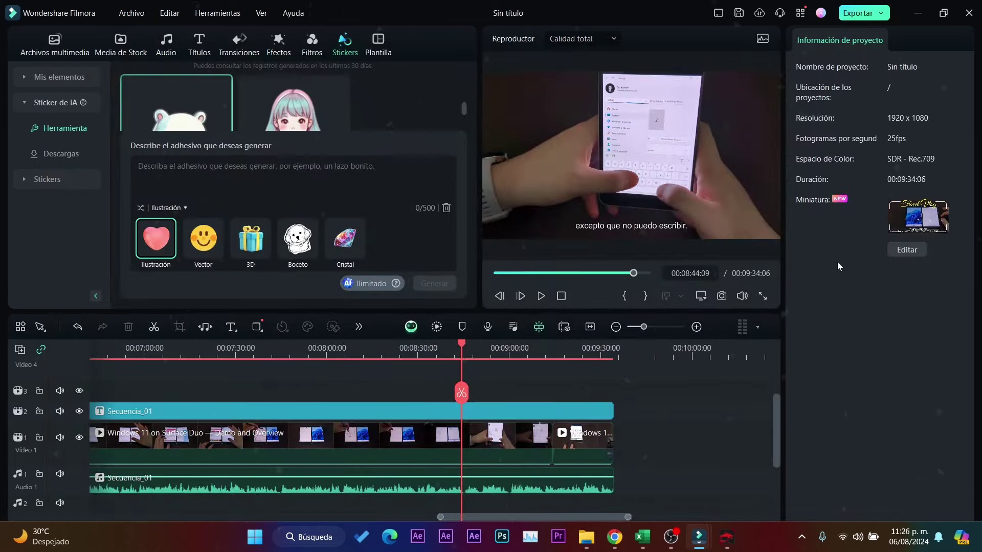
click(970, 14)
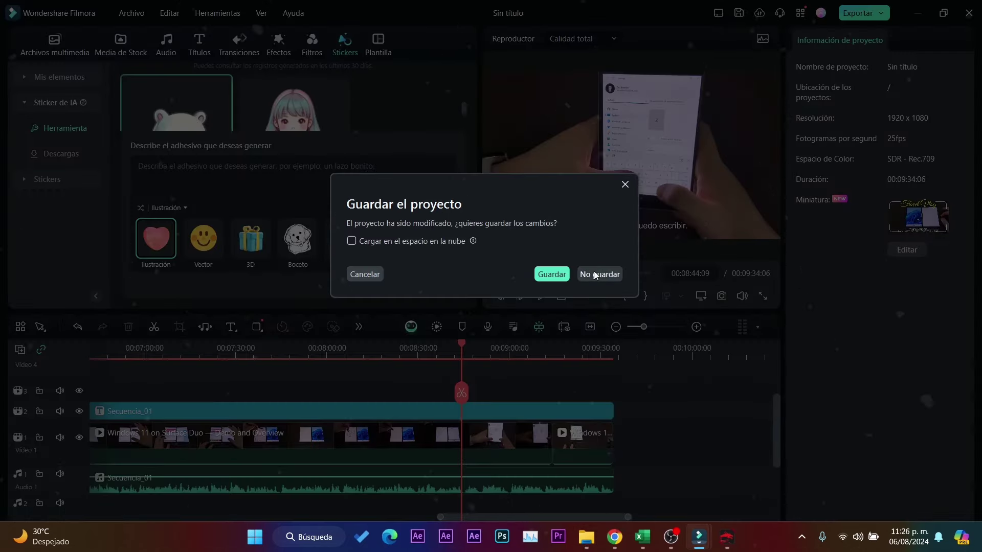
click(598, 272)
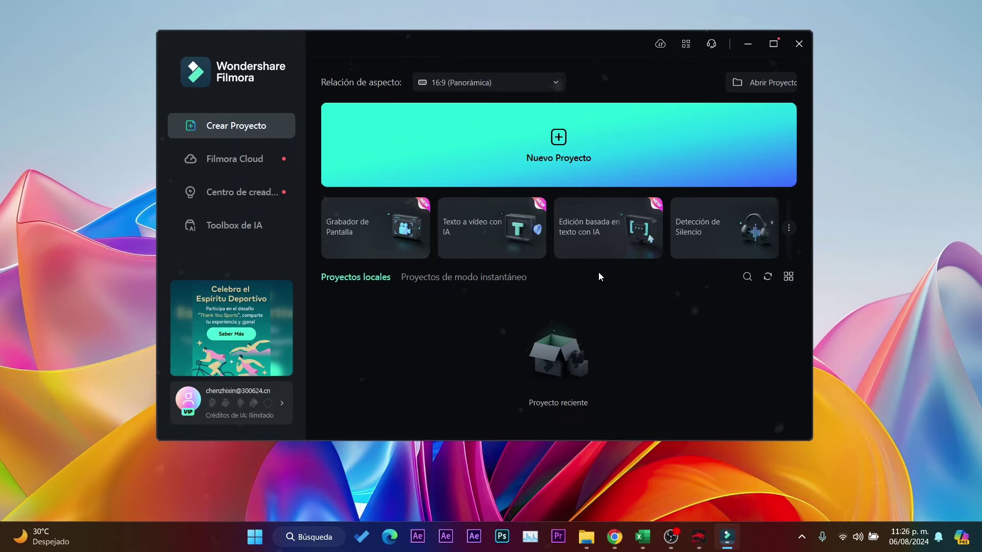